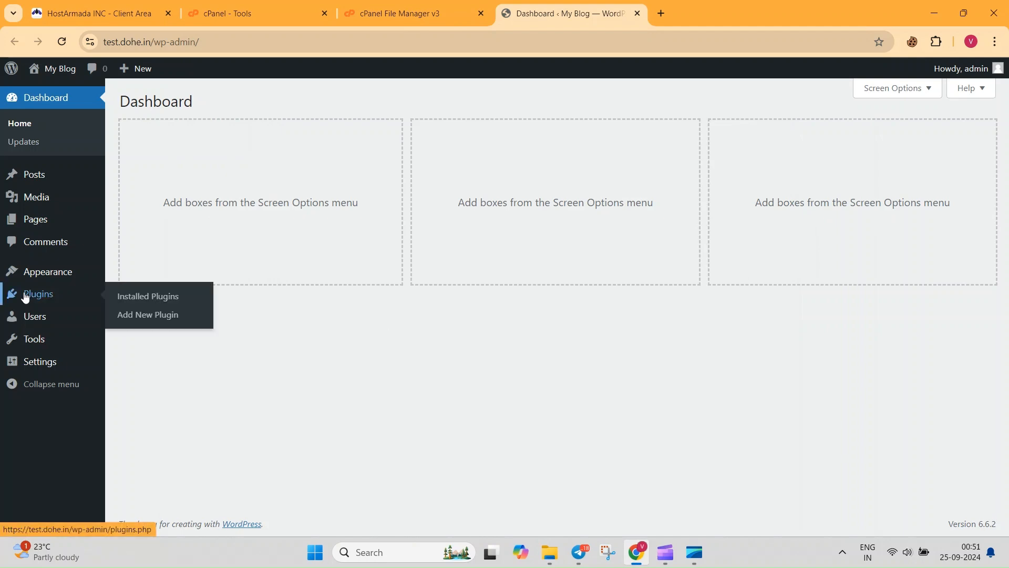
Start a plugin upload in WordPress and choose revslider-6.7.19.zip from the local folder as the file
click(170, 319)
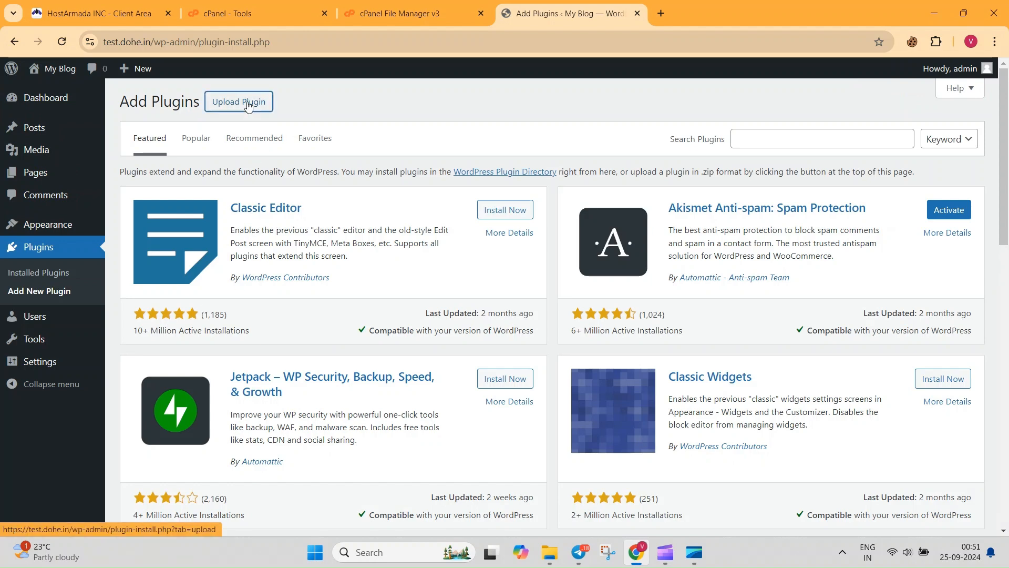
click(249, 106)
mouse_move(549, 552)
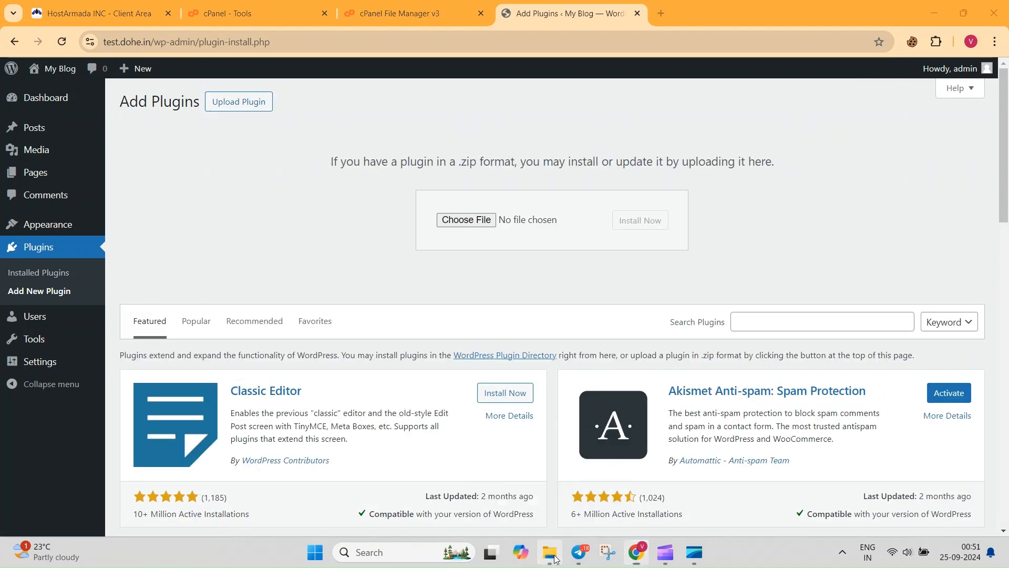
click(547, 484)
drag(606, 62, 940, 70)
drag(838, 195, 467, 220)
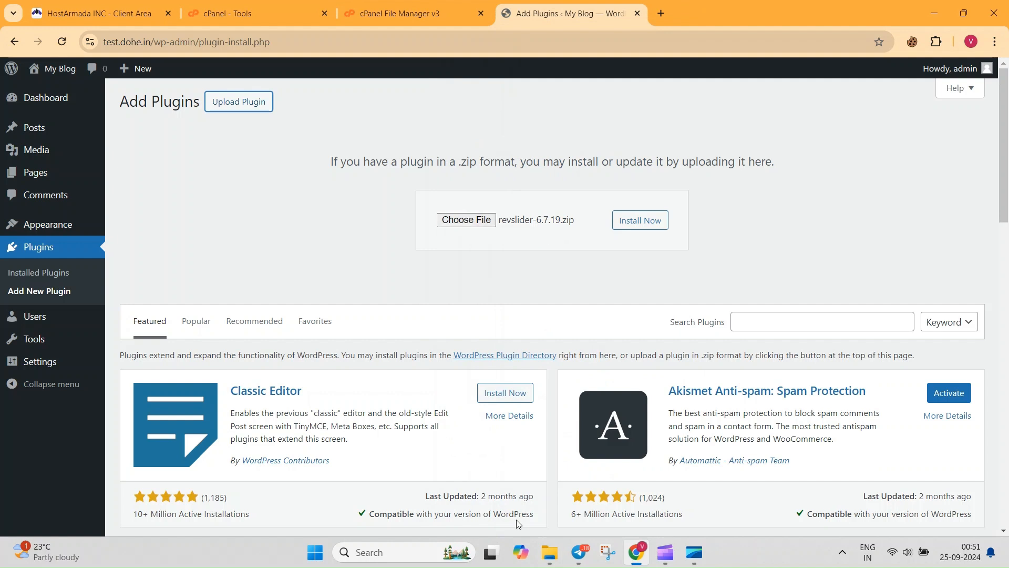
click(549, 558)
drag(799, 80, 488, 72)
click(746, 5)
Install and activate the uploaded Slider Revolution plugin, and dismiss its welcome screen
click(629, 223)
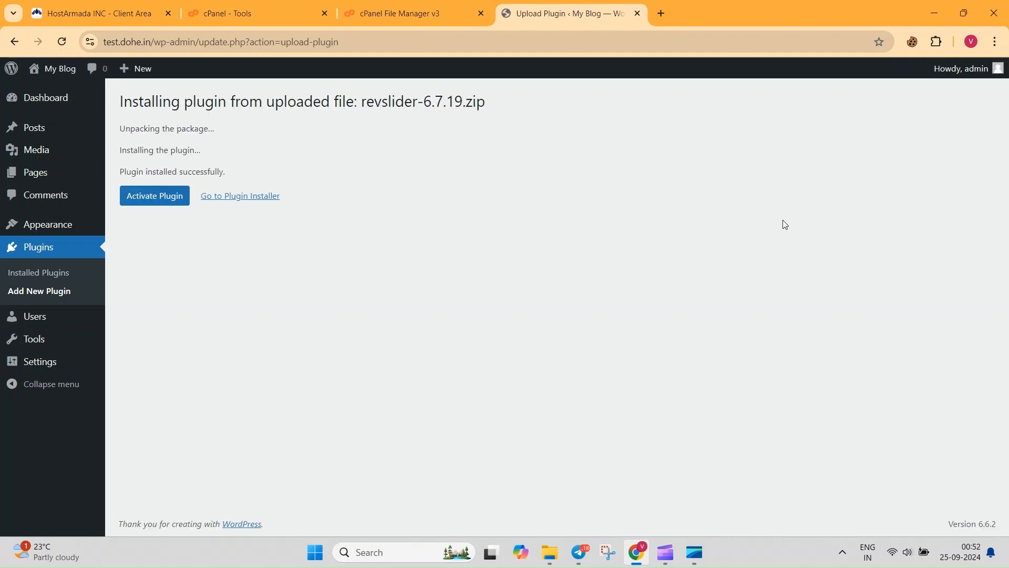
click(164, 197)
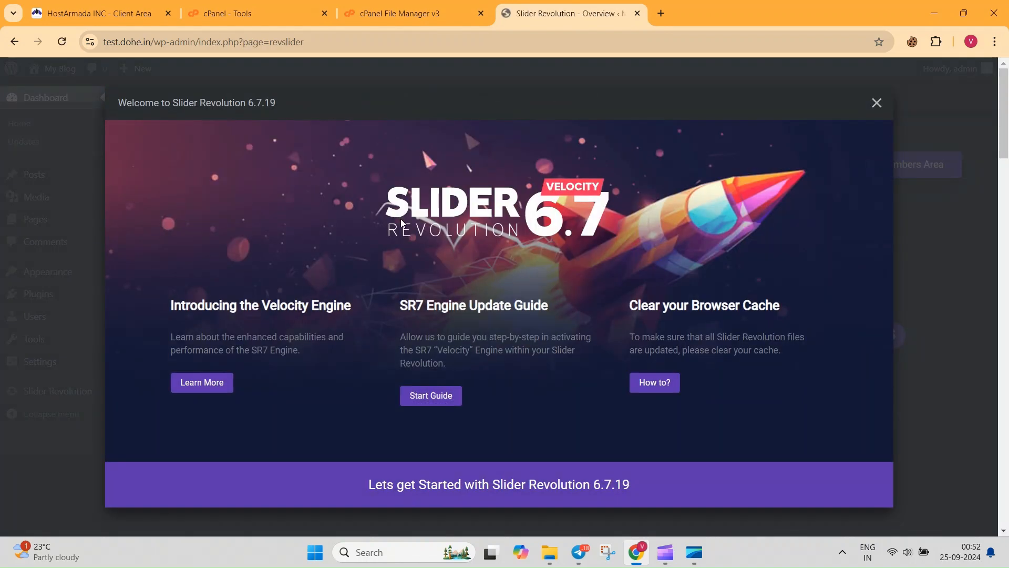
click(876, 103)
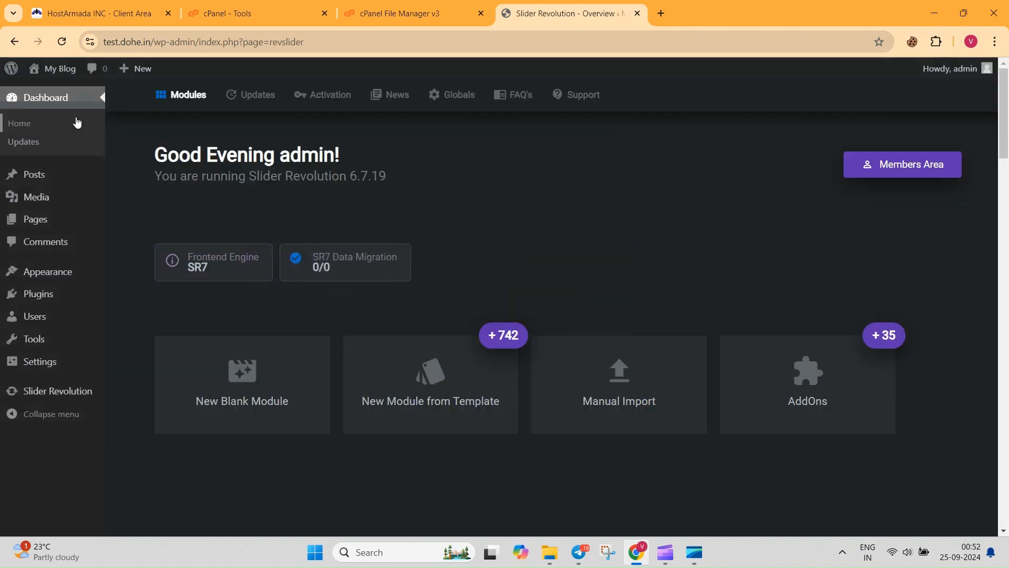
Decline sharing usage data on the Slider Revolution overview page and check the plugin's licence registration
click(40, 98)
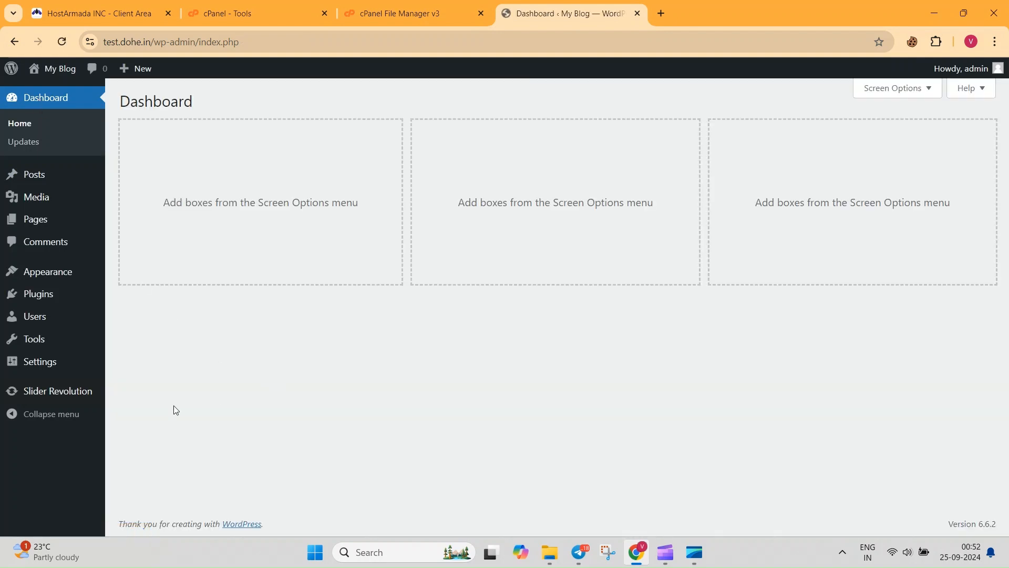
click(49, 391)
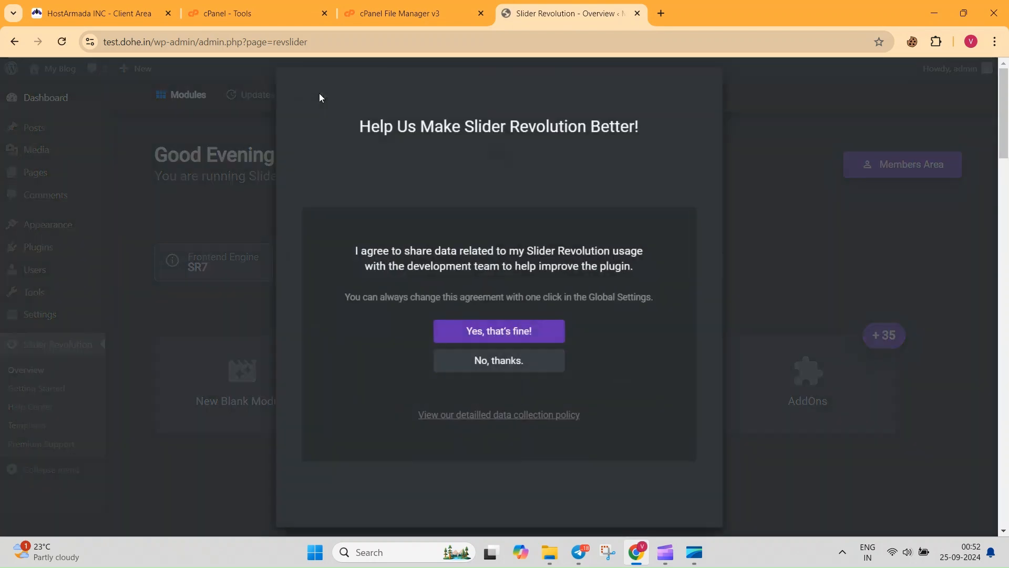
click(504, 362)
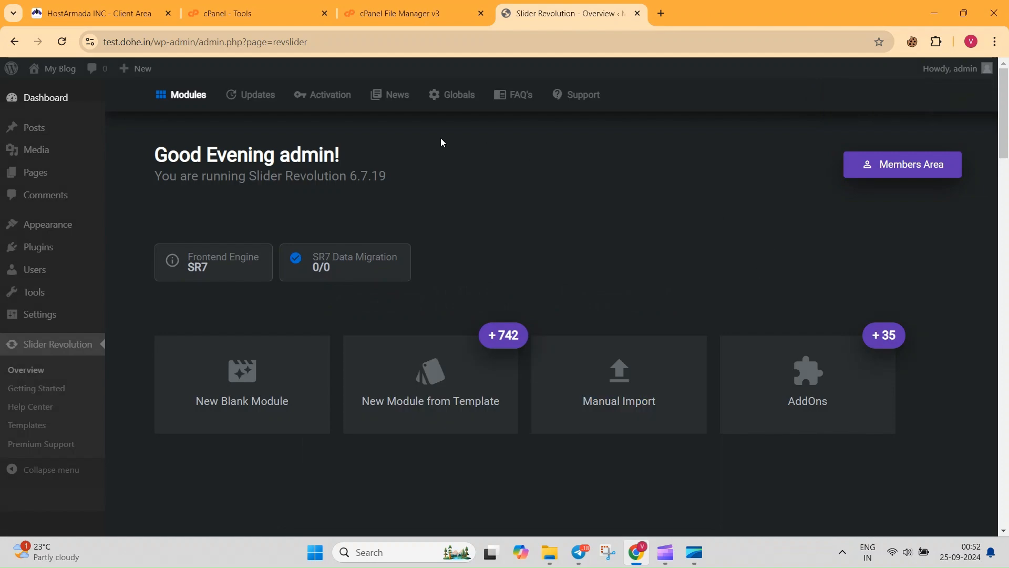
click(328, 100)
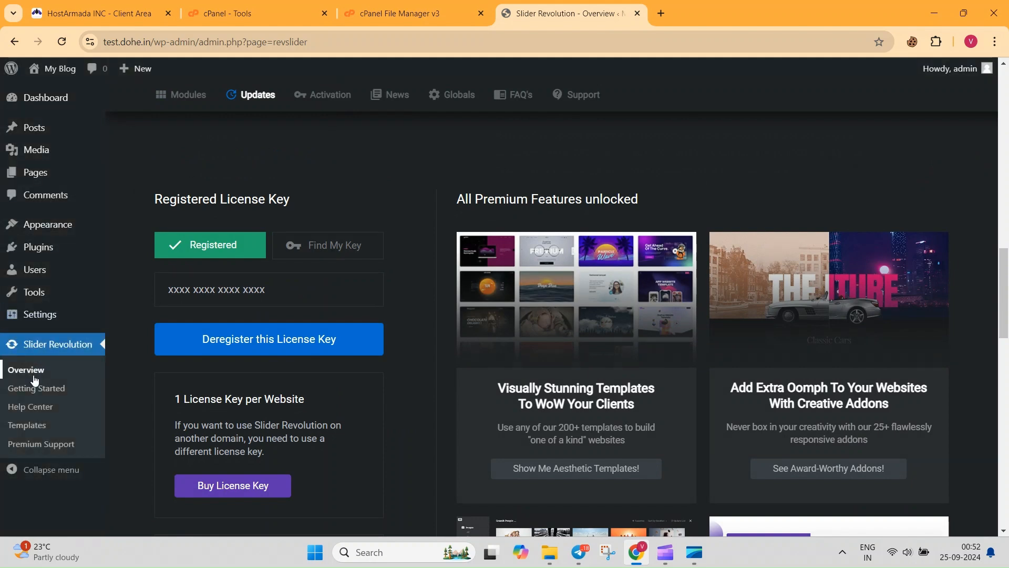
click(192, 97)
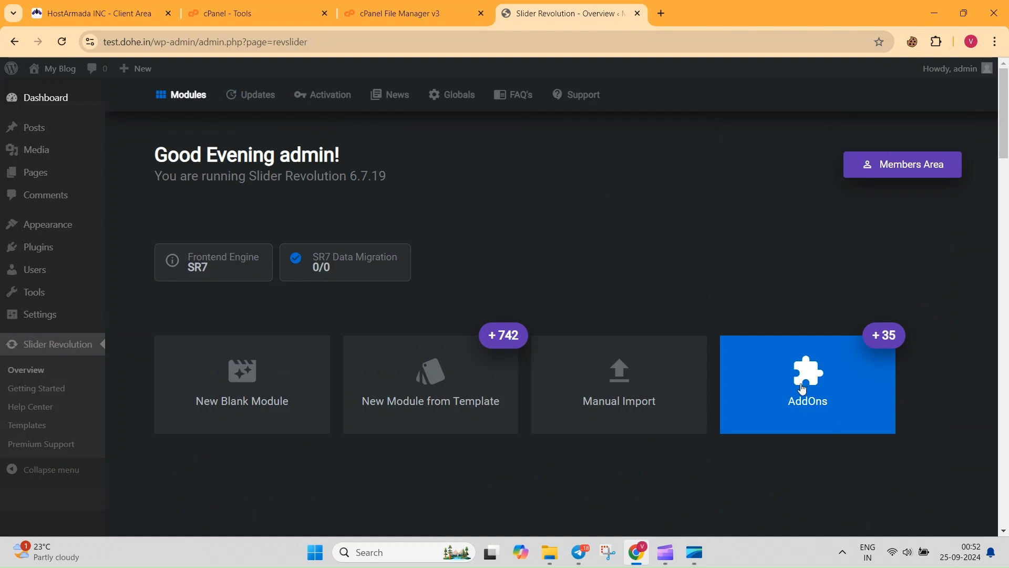
Locate the Slider Revolution WordPress Addons.zip archive in the local folder
click(550, 552)
click(450, 244)
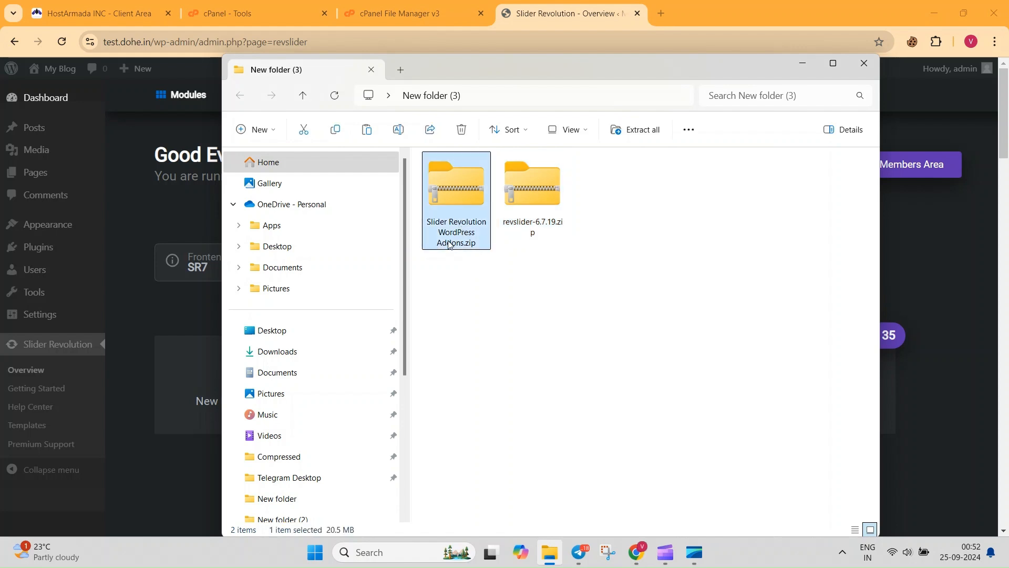
click(934, 260)
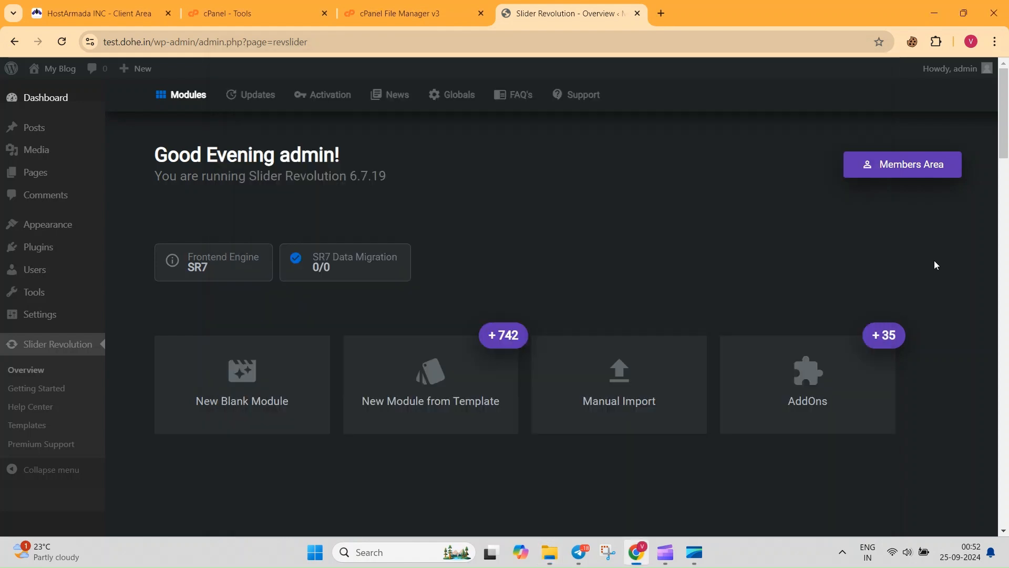
Switch to the cPanel File Manager and open the wp-content/plugins folder of test.dohe.in
click(405, 8)
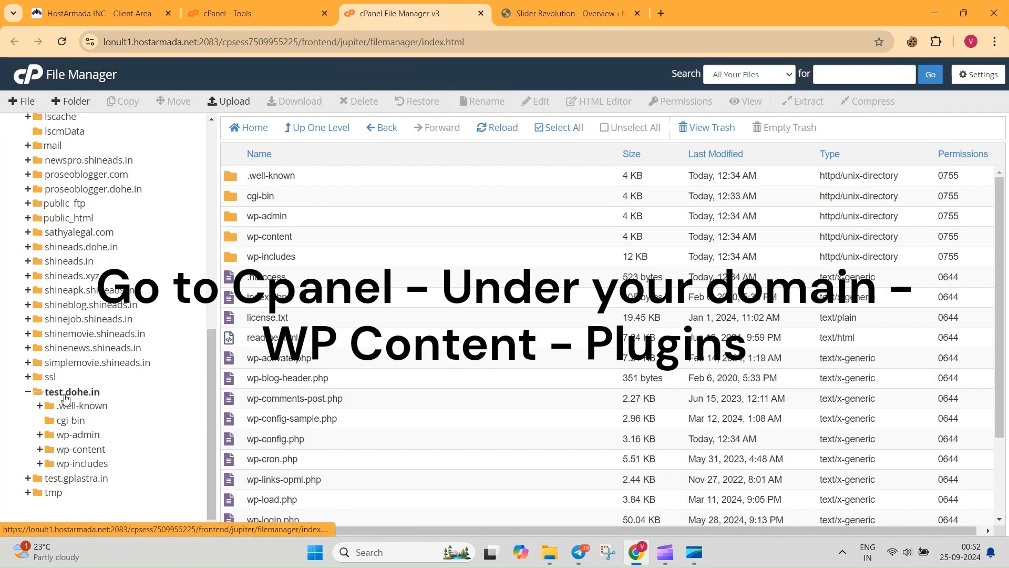
click(75, 449)
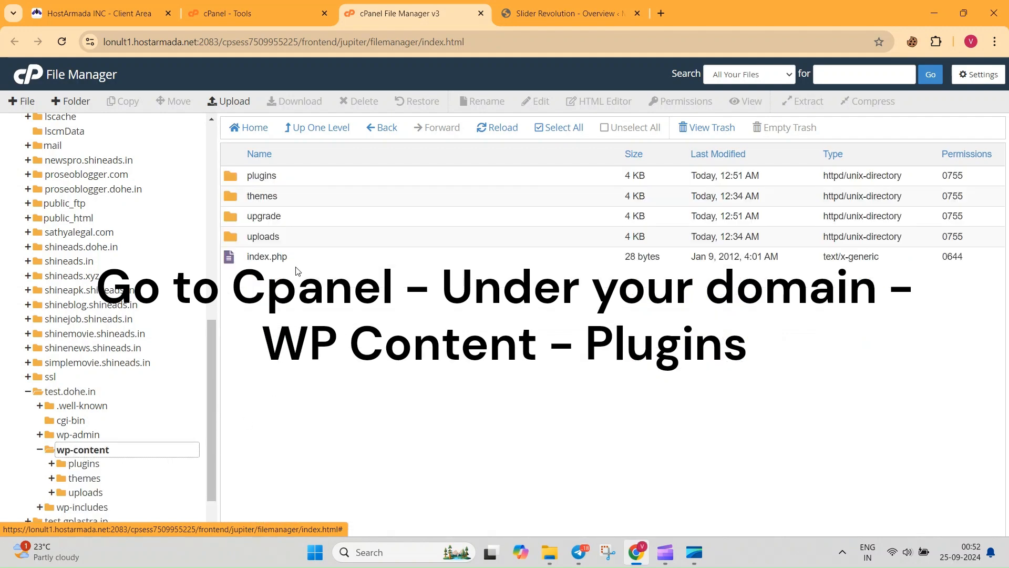
double_click(234, 175)
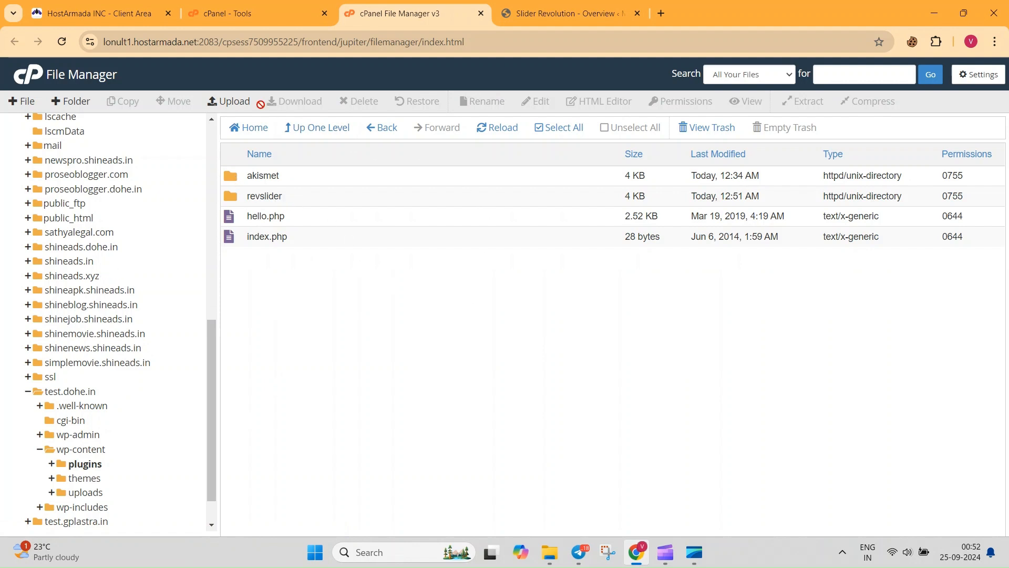
Upload Slider Revolution WordPress Addons.zip from the local folder to the plugins directory and return to that directory
click(236, 102)
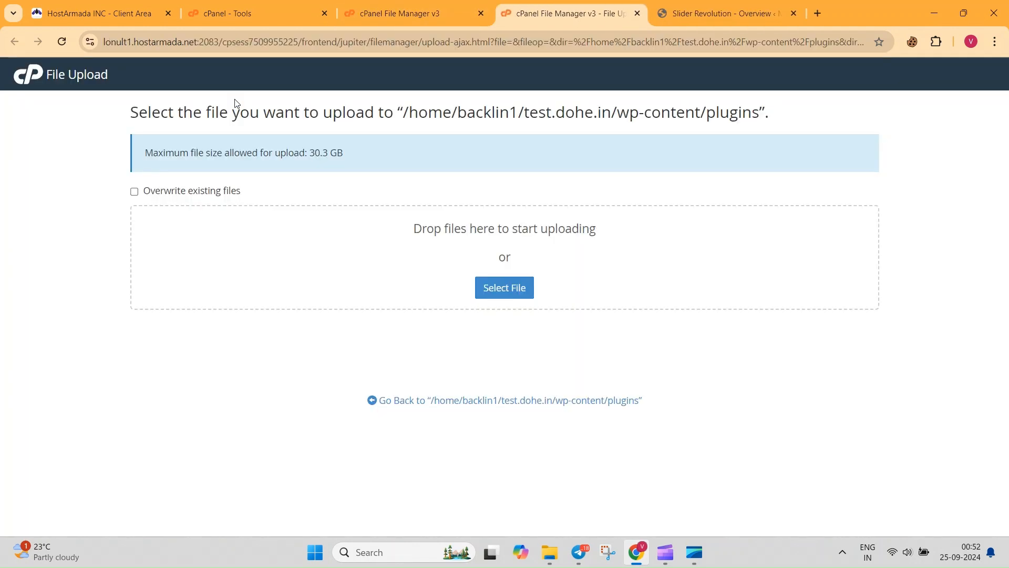
click(556, 556)
drag(571, 79, 893, 85)
drag(808, 209, 492, 268)
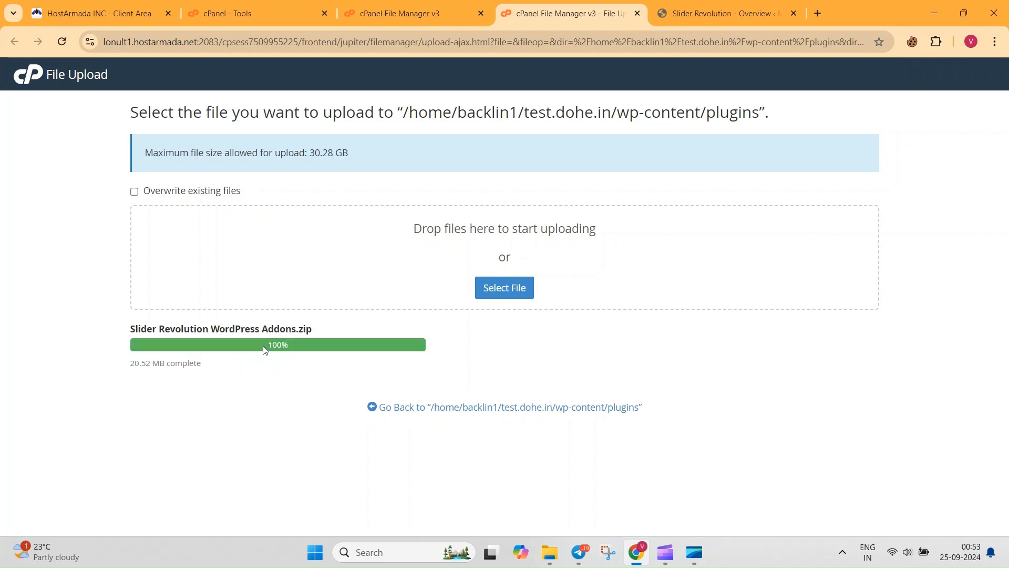
click(485, 410)
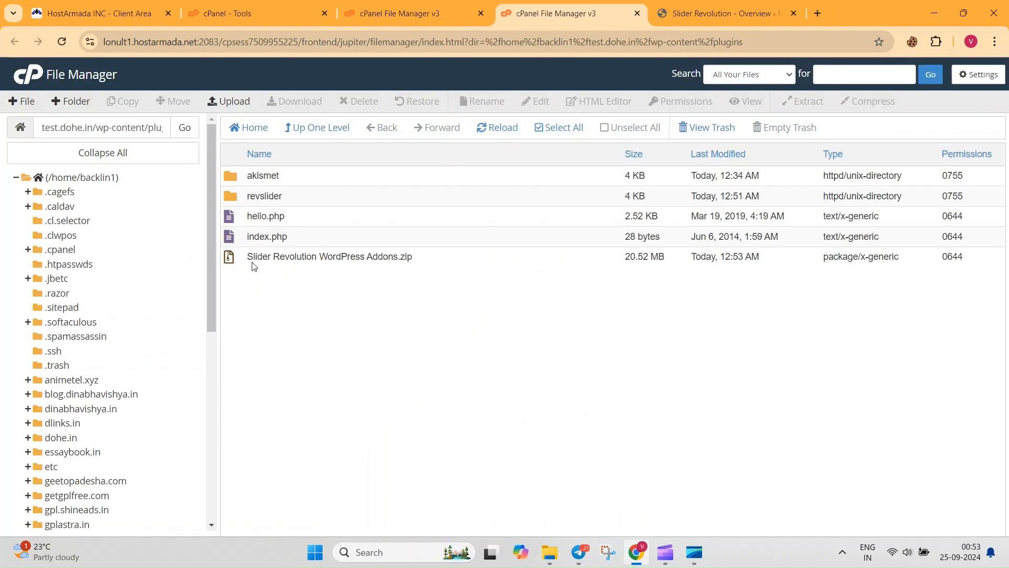
Extract Slider Revolution WordPress Addons.zip into /test.dohe.in/wp-content/plugins and reload the file list
right_click(237, 260)
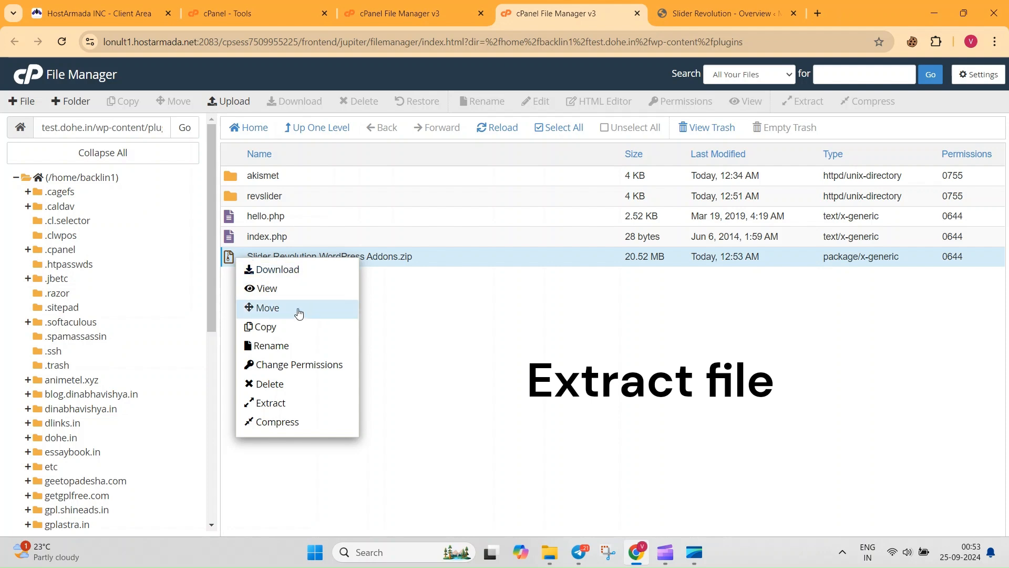
click(280, 404)
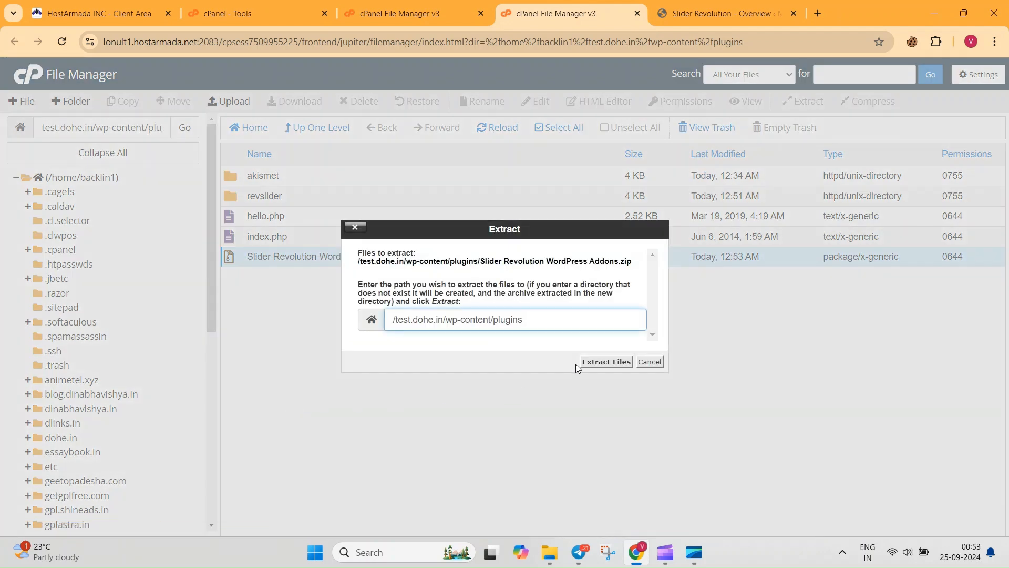
click(609, 362)
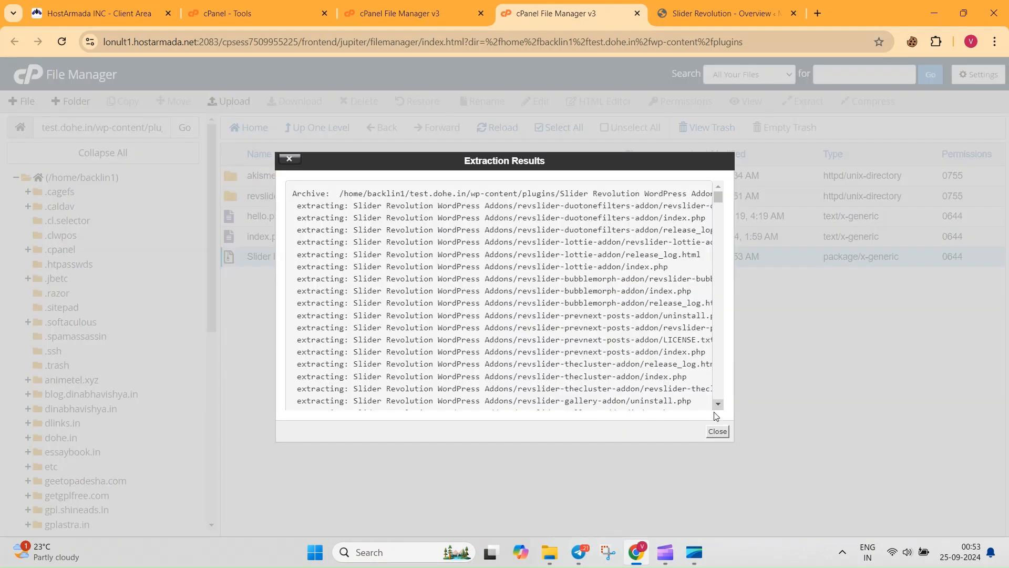
click(717, 430)
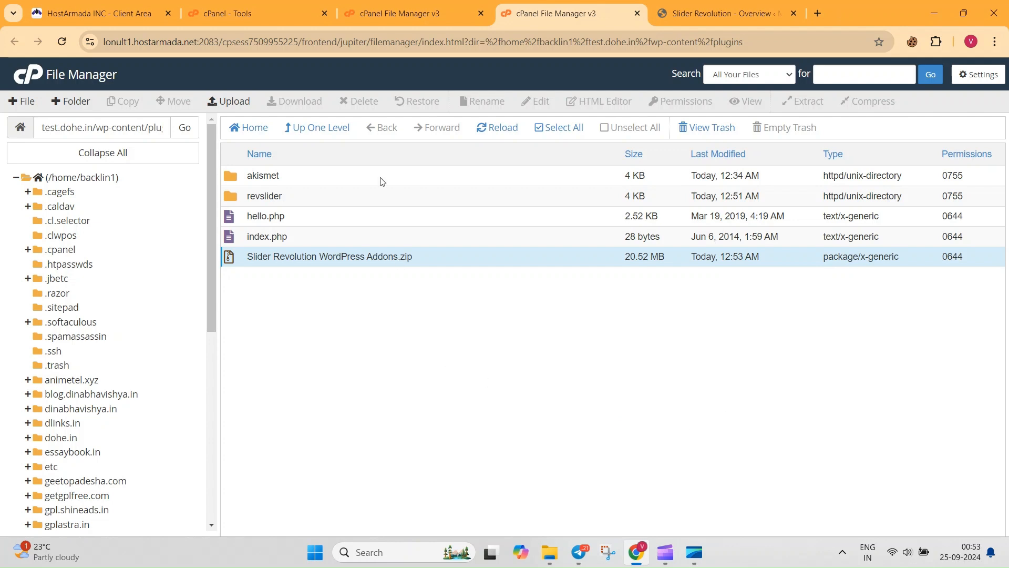
click(502, 130)
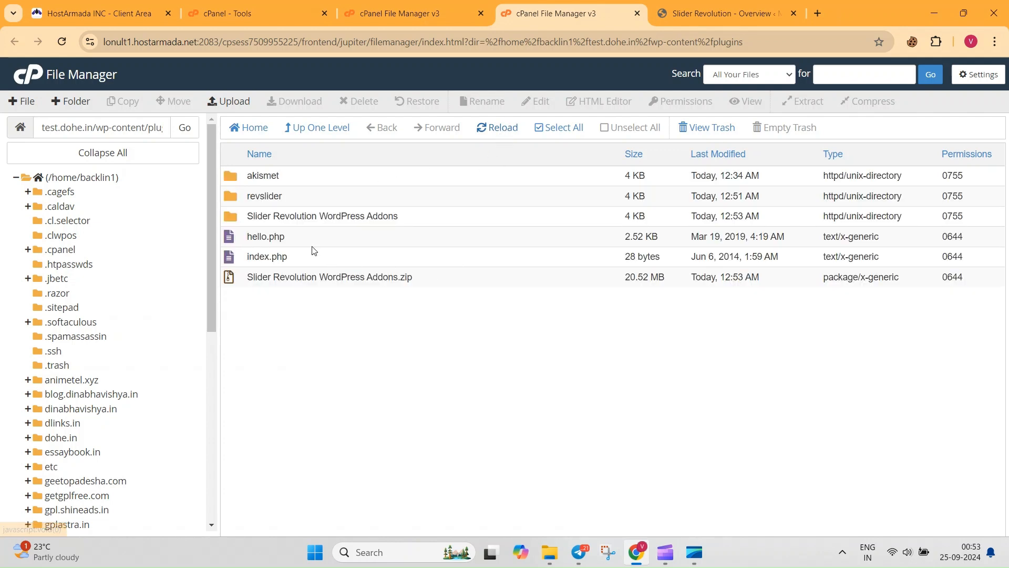
Permanently delete Slider Revolution WordPress Addons.zip from the plugins folder, skipping the trash
click(280, 221)
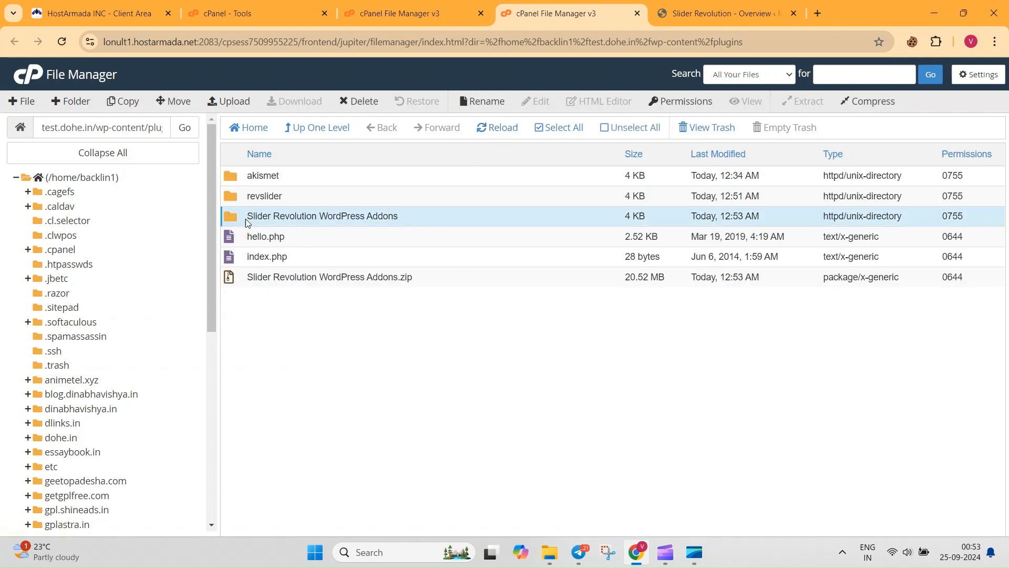
click(239, 279)
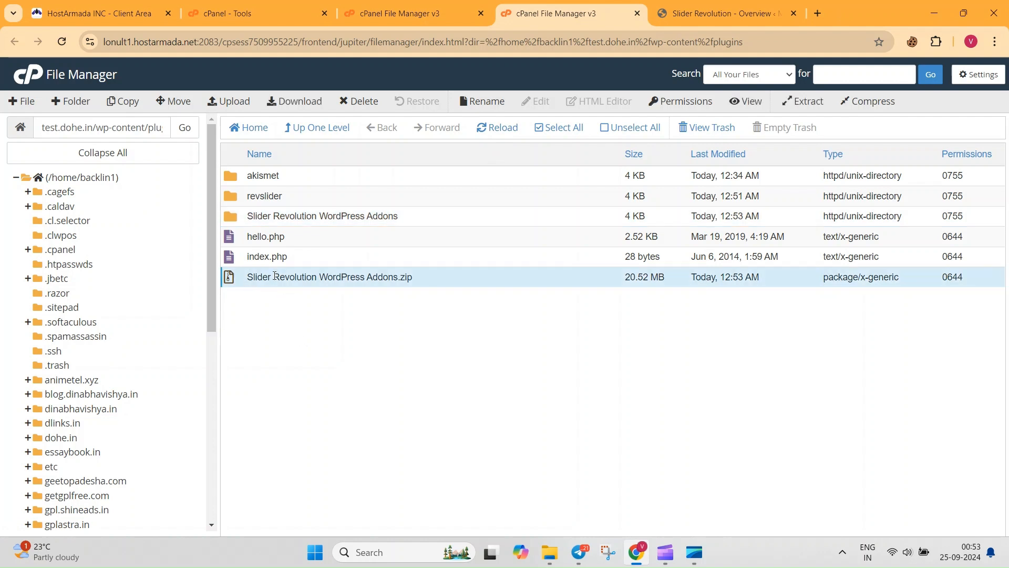
right_click(274, 276)
click(312, 405)
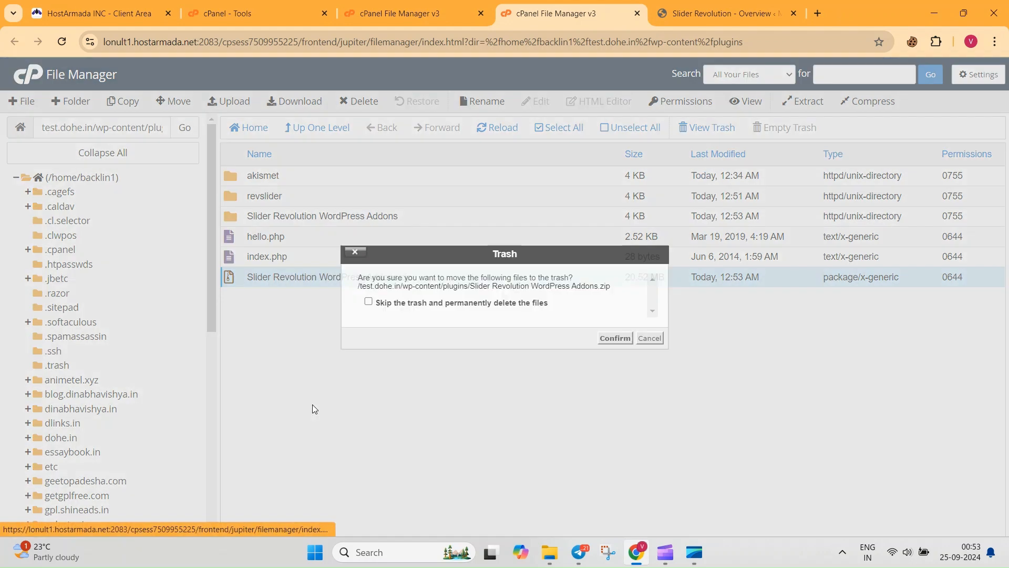
click(463, 305)
click(607, 339)
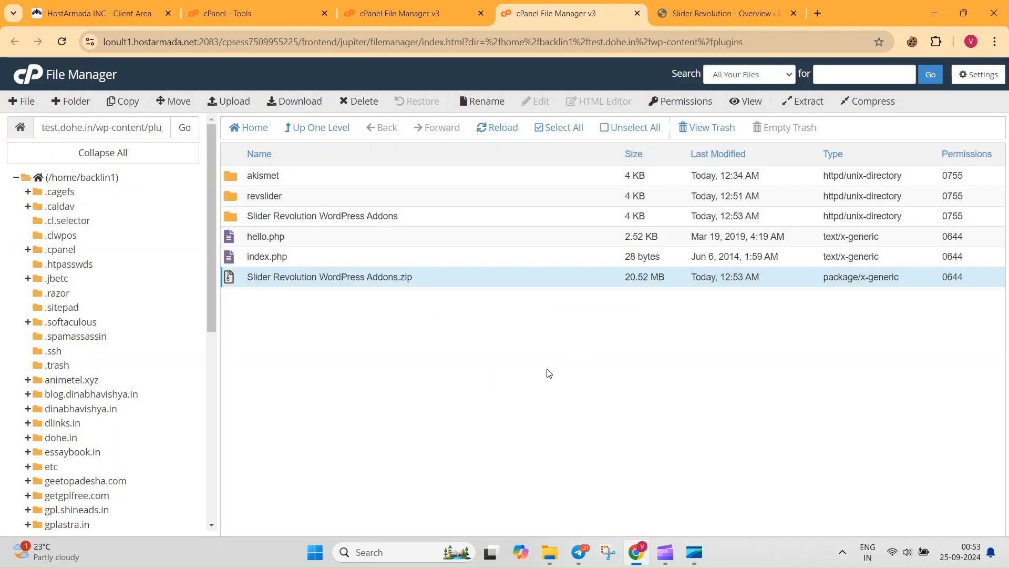
Move all add-on folders out of the Slider Revolution WordPress Addons folder to /test.dohe.in/wp-content/plugins/
double_click(230, 217)
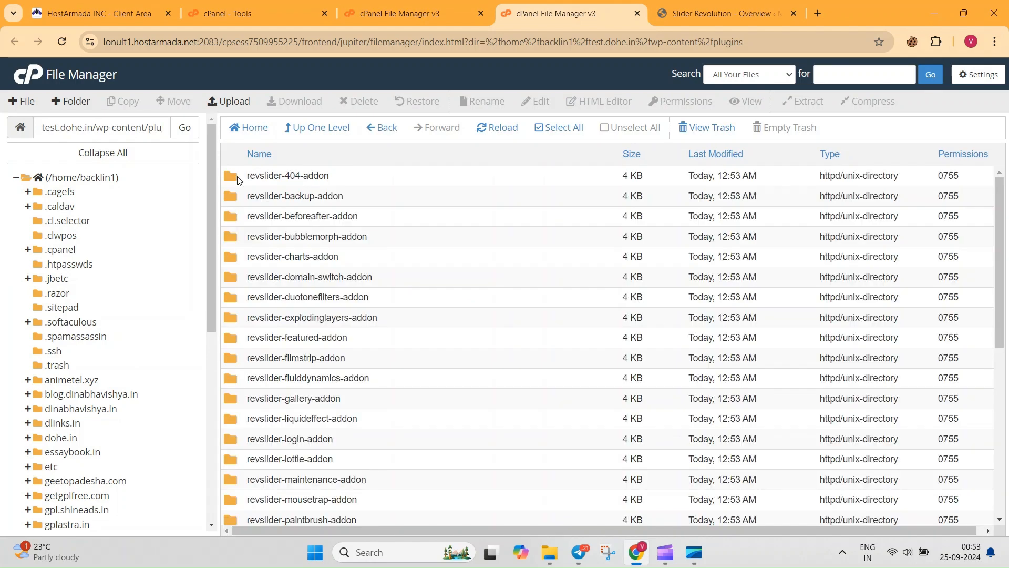
click(233, 177)
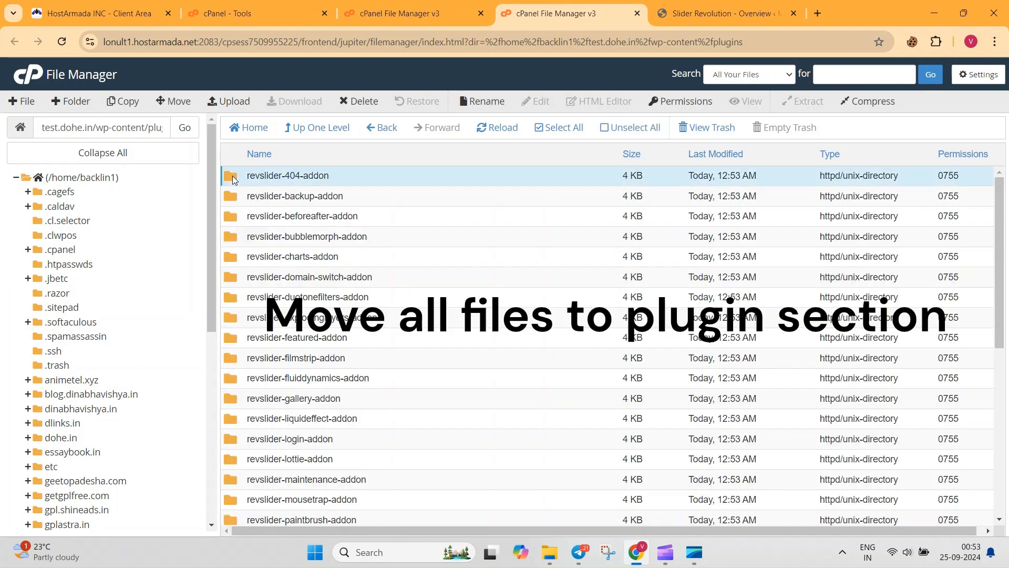
click(552, 129)
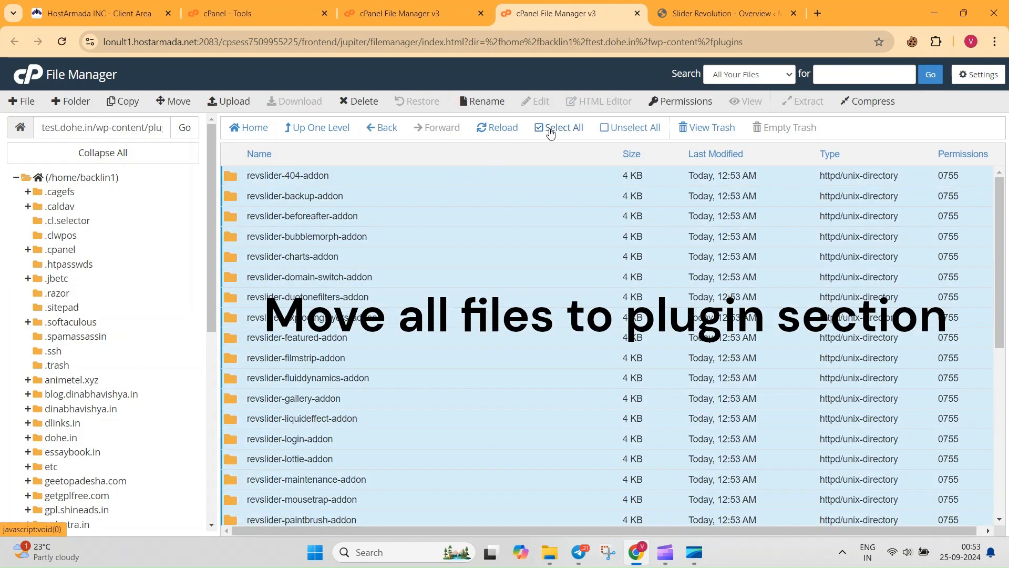
click(174, 101)
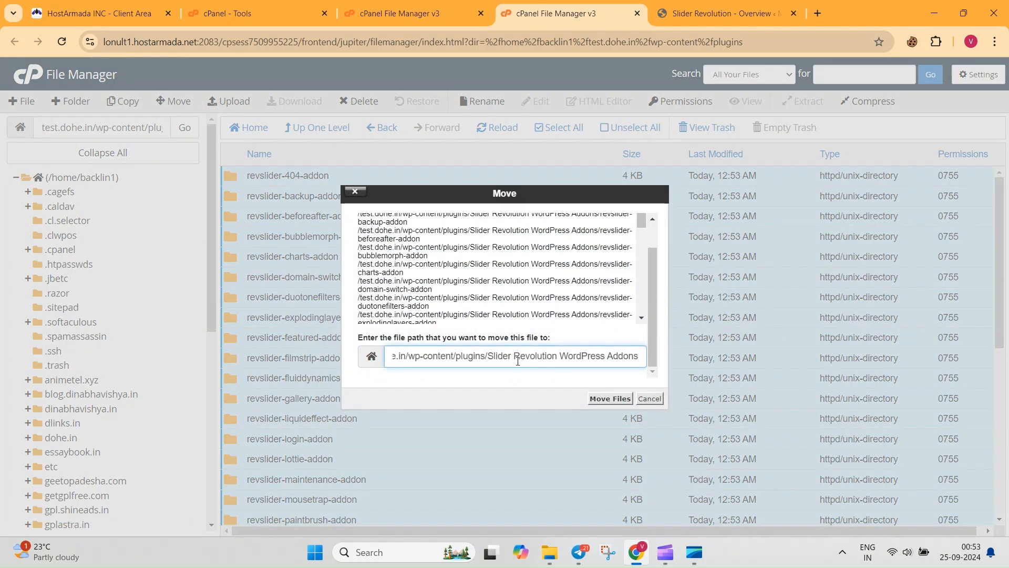
drag(489, 357, 650, 363)
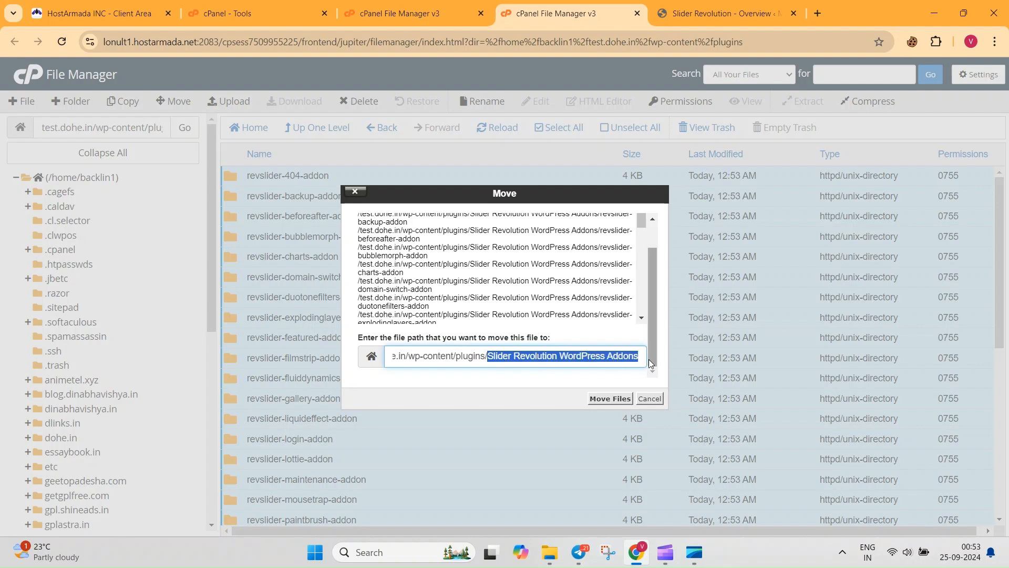
key(BackSpace)
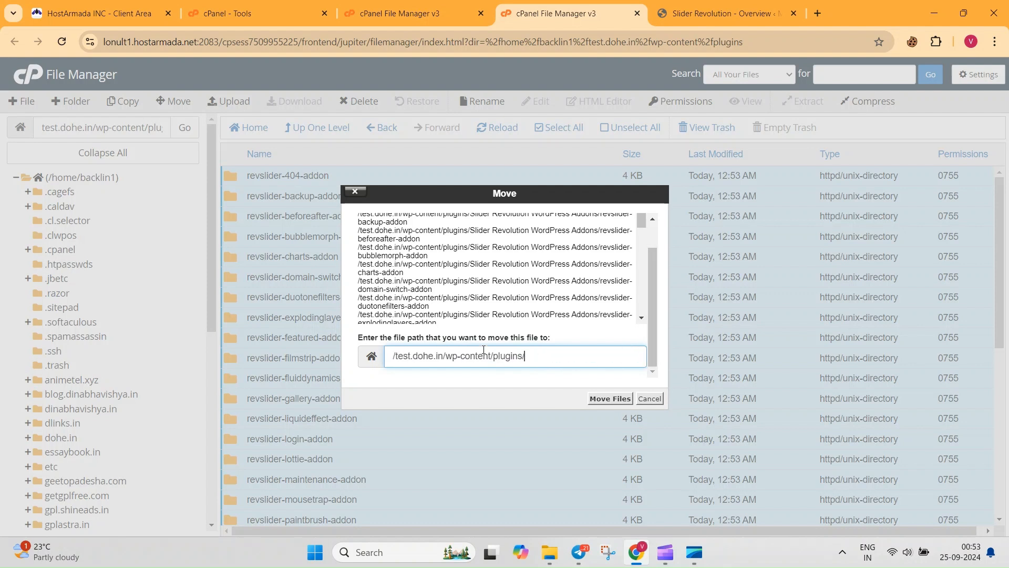
click(609, 398)
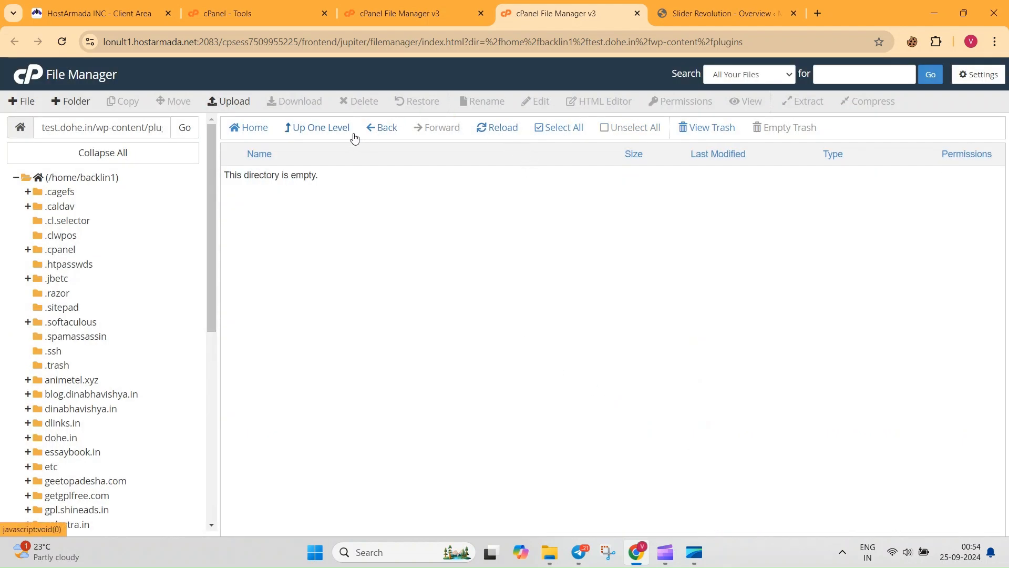
Check the moved add-on folders in the plugins directory, and view the AddOns library of Slider Revolution in WordPress
click(328, 130)
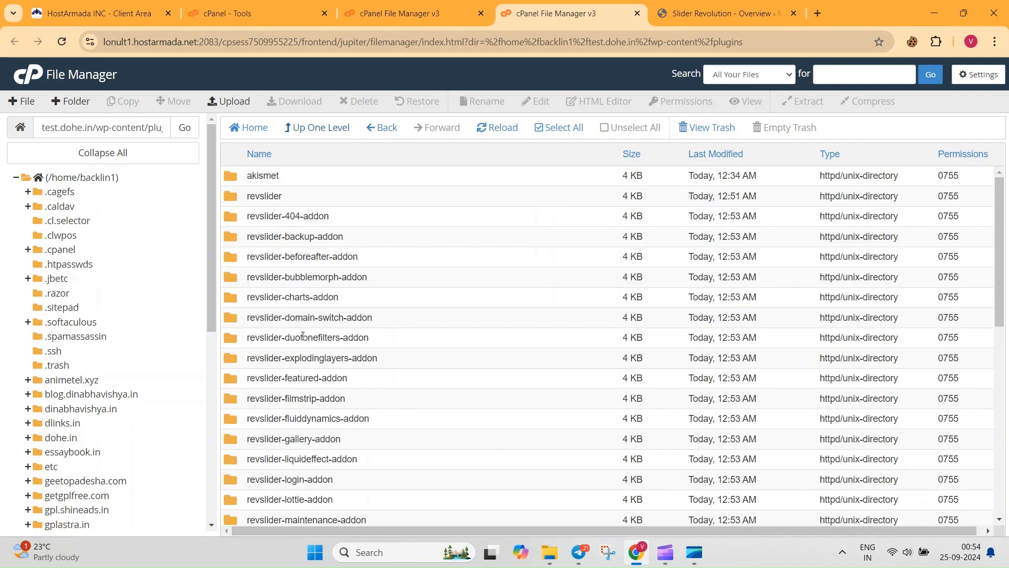
scroll(303, 299, down, 8)
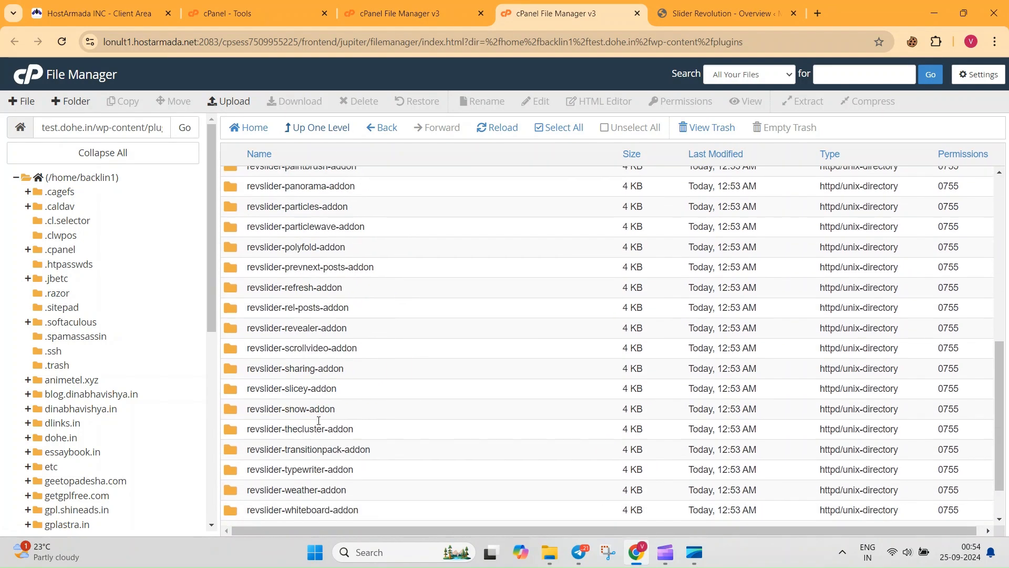
click(700, 12)
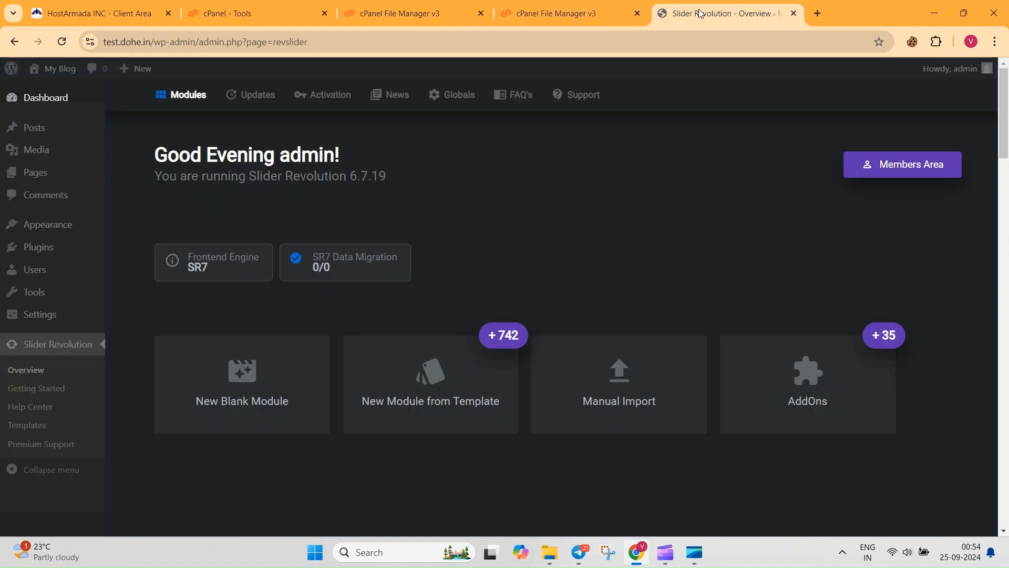
click(761, 372)
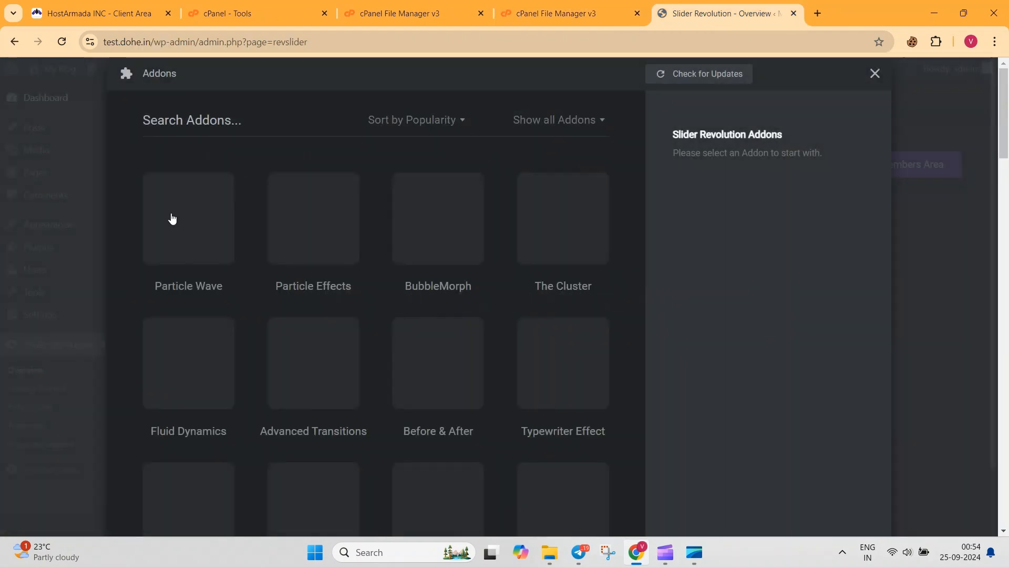
click(875, 73)
Open the WordPress site's list of installed plugins and look over the Slider Revolution add-ons
mouse_move(36, 250)
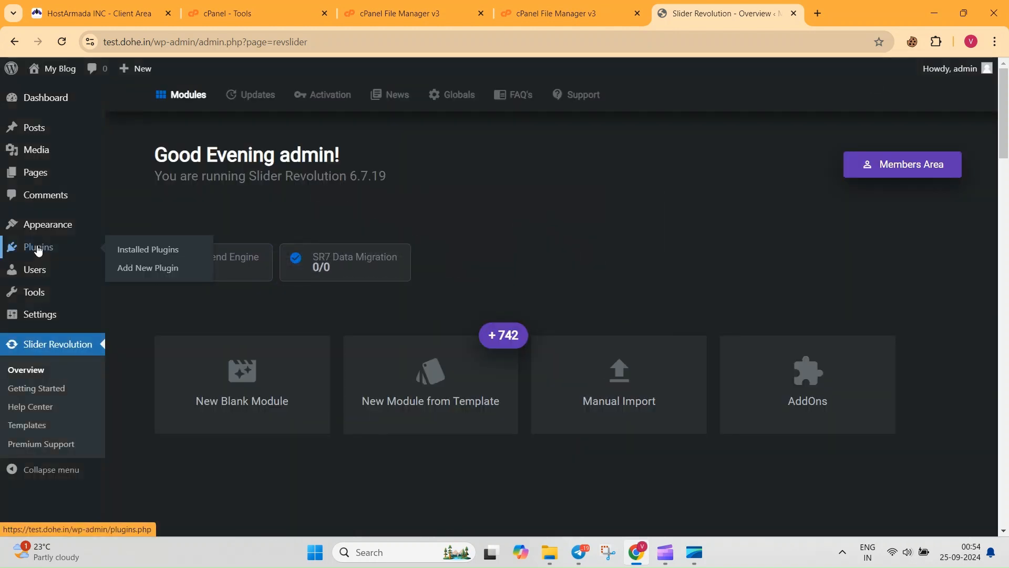
click(156, 250)
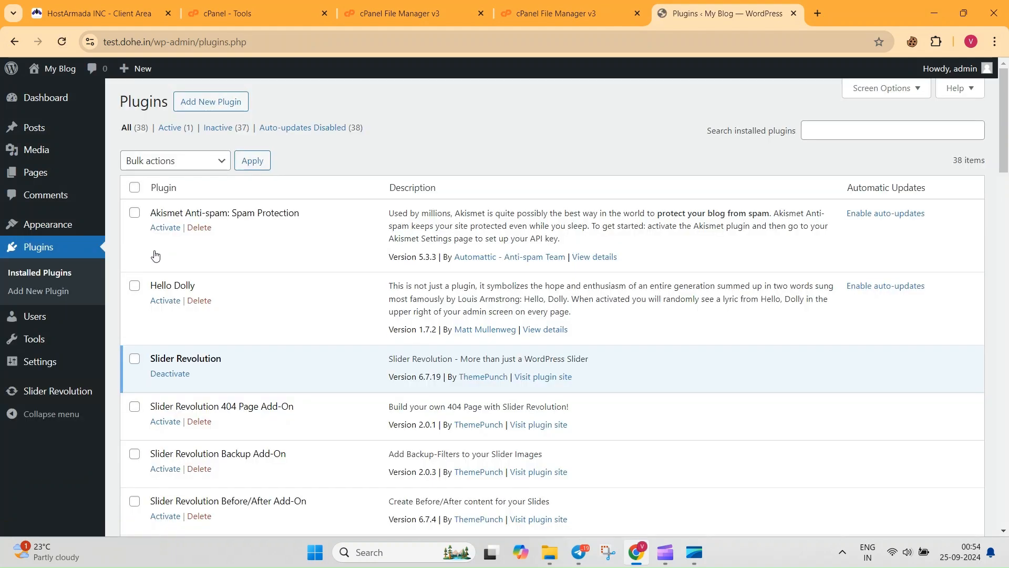
scroll(261, 296, down, 3)
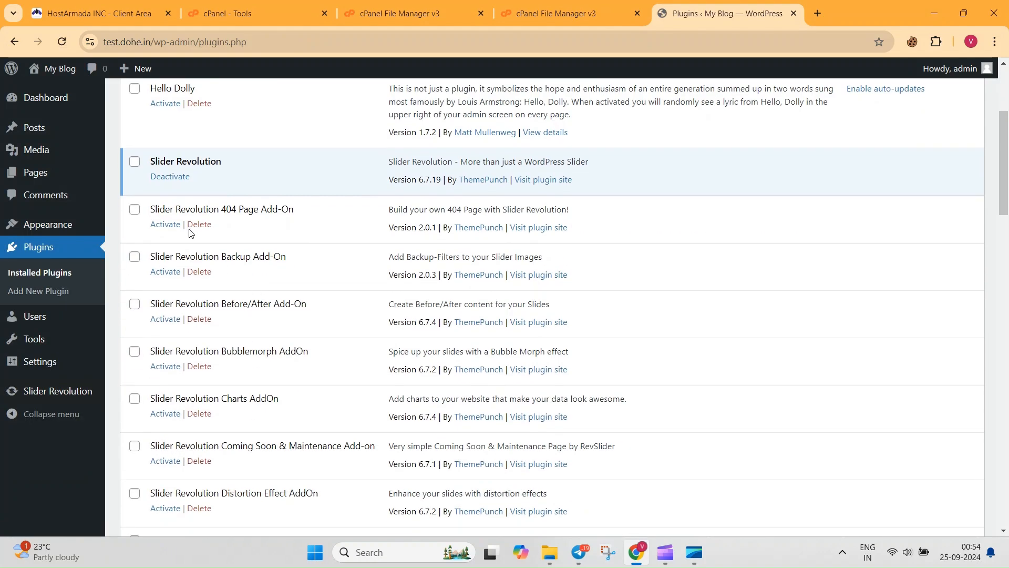
Bulk-activate all installed plugins except Akismet Anti-spam and Hello Dolly
scroll(177, 415, up, 3)
click(134, 122)
click(135, 146)
click(134, 220)
scroll(181, 333, down, 10)
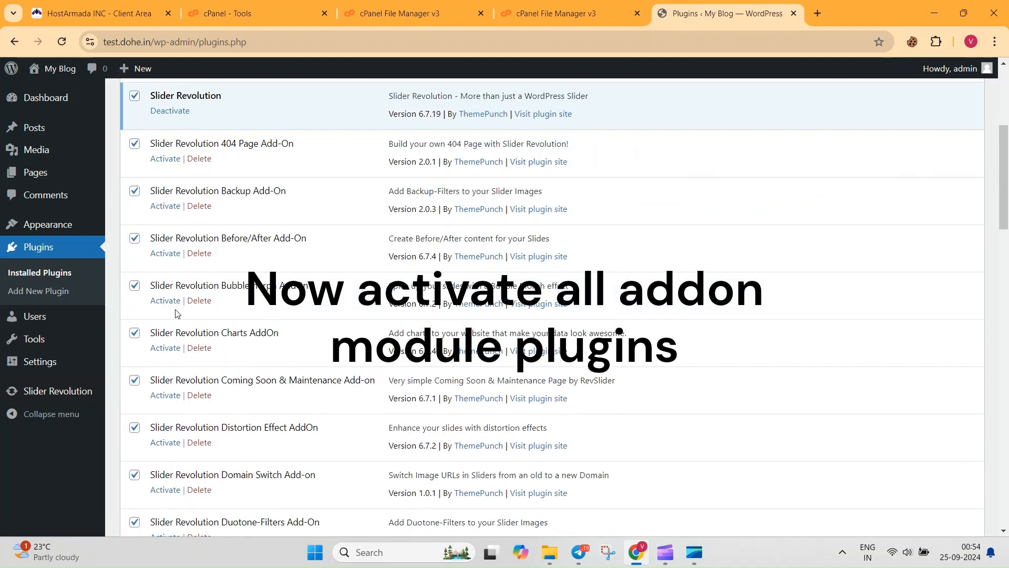
scroll(182, 333, down, 14)
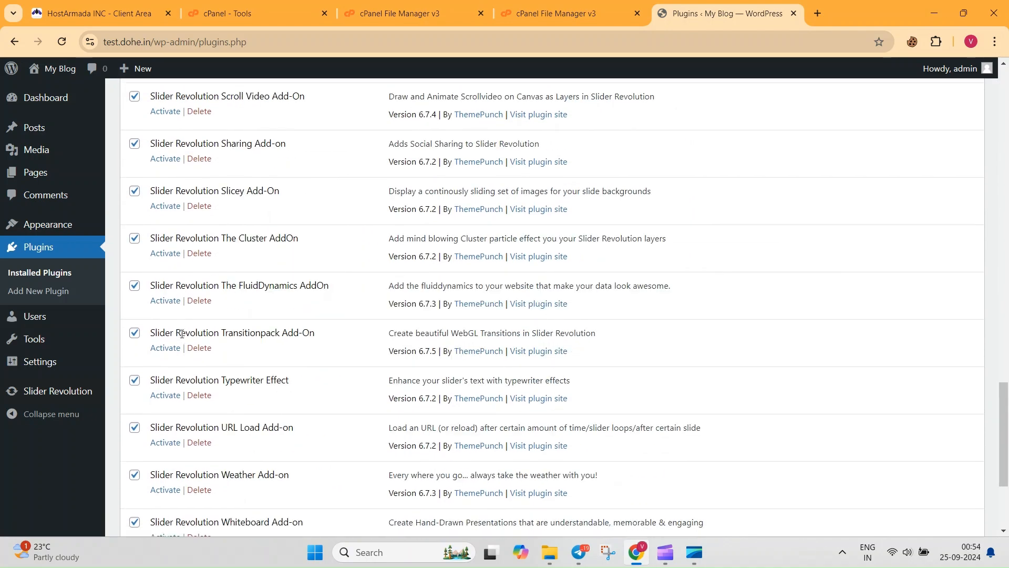
click(196, 466)
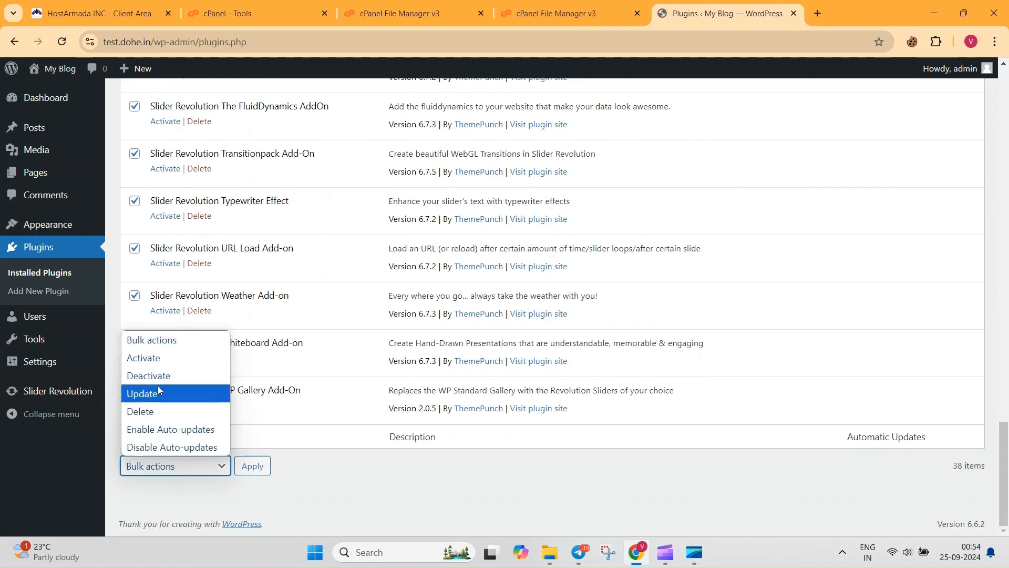
click(155, 357)
click(258, 467)
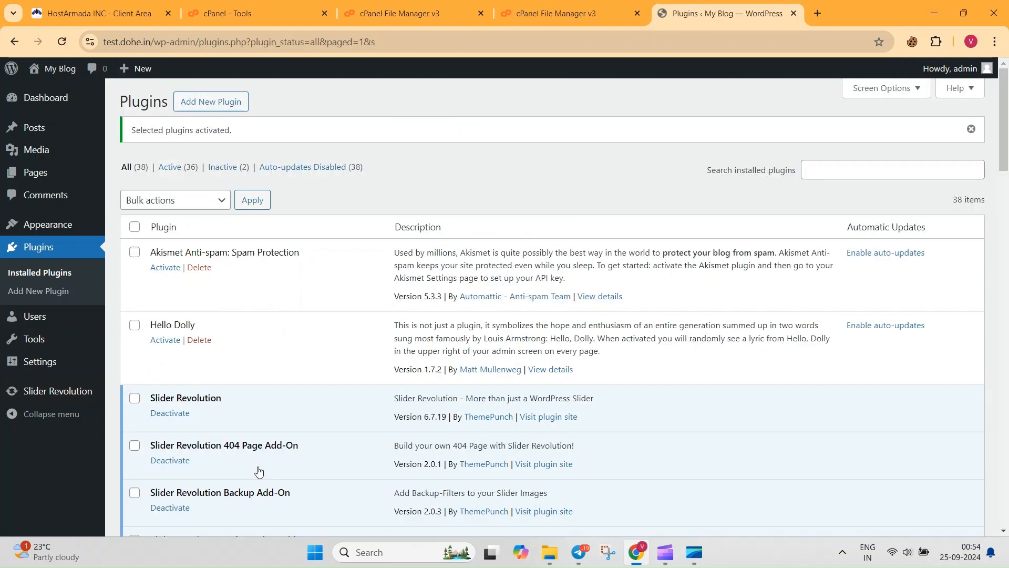
Check the activation status of the Slider Revolution add-ons in the plugins list
scroll(402, 443, down, 3)
scroll(277, 300, down, 10)
scroll(257, 325, down, 9)
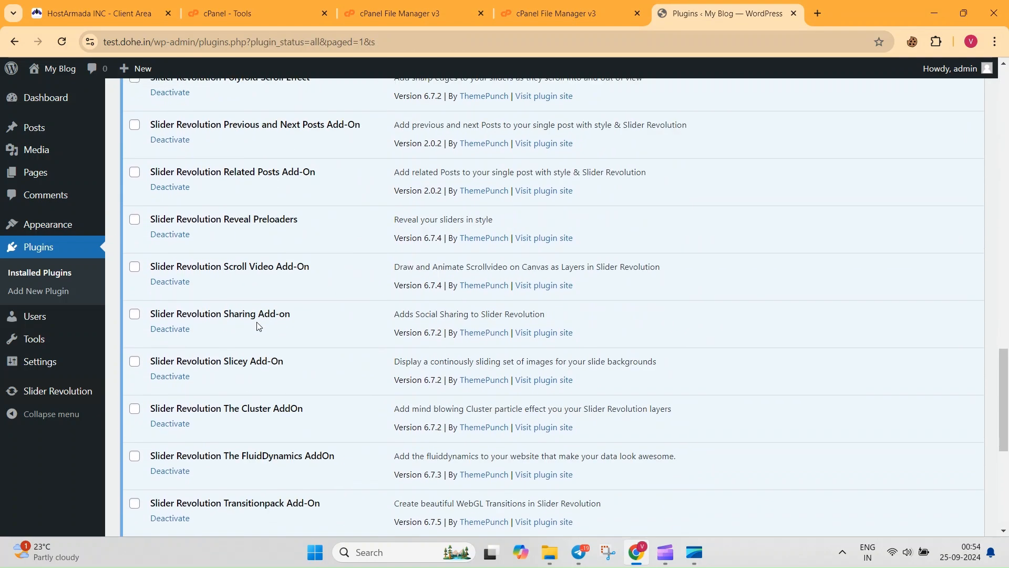
scroll(269, 360, up, 5)
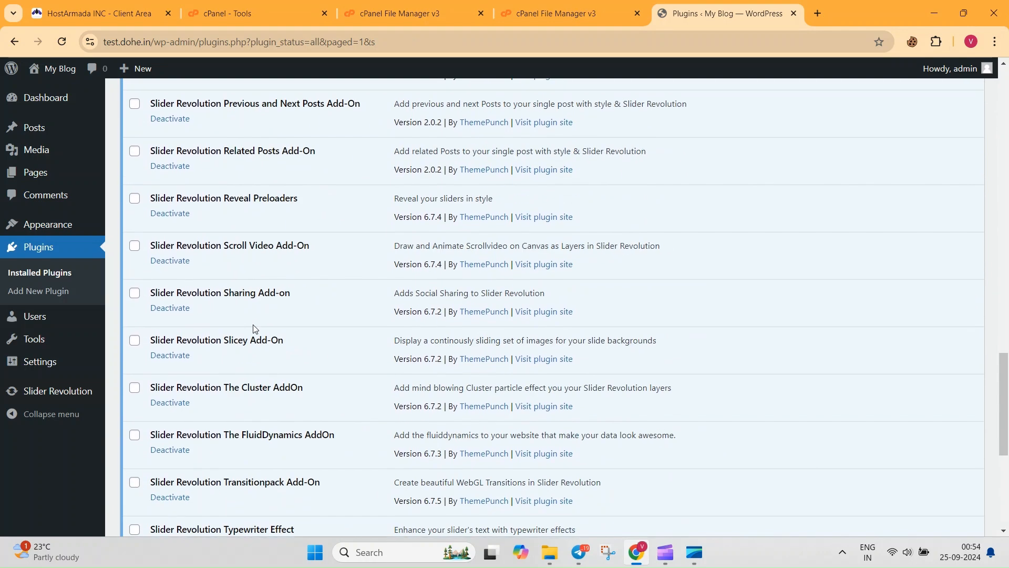
Return to the Slider Revolution overview and look through its AddOns library, closing it after the check
mouse_move(79, 393)
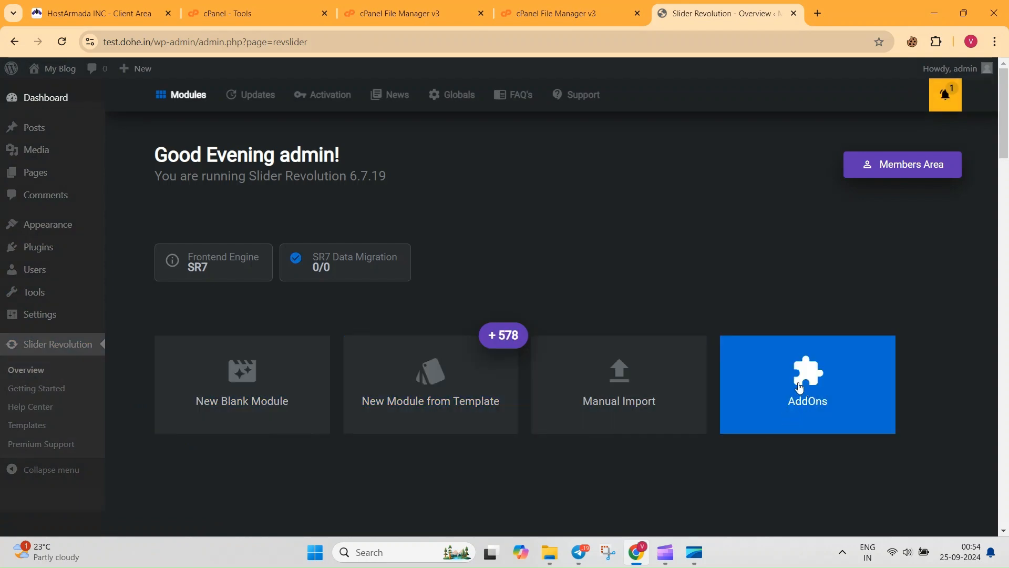
scroll(766, 322, down, 1)
click(791, 327)
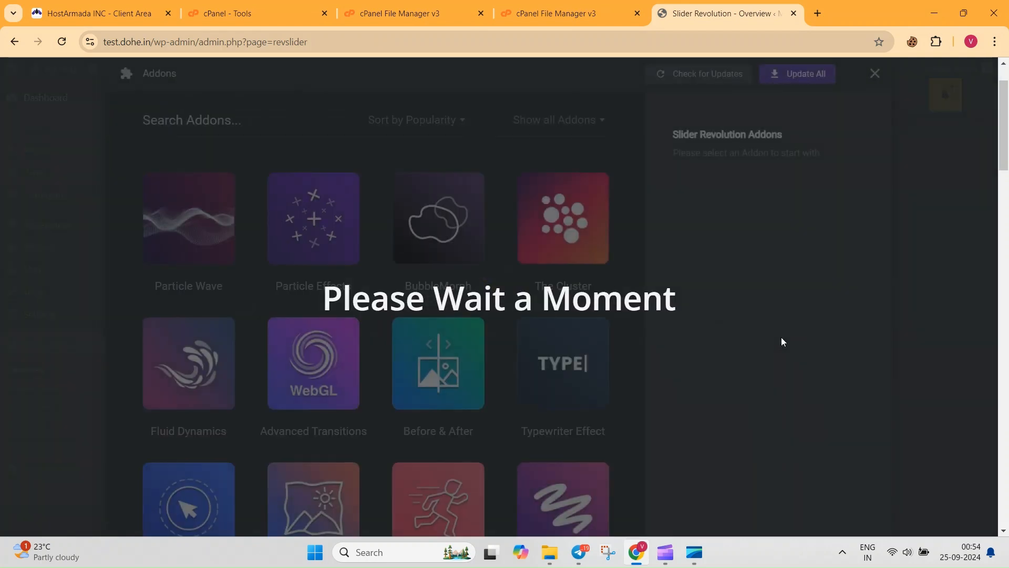
scroll(526, 301, down, 15)
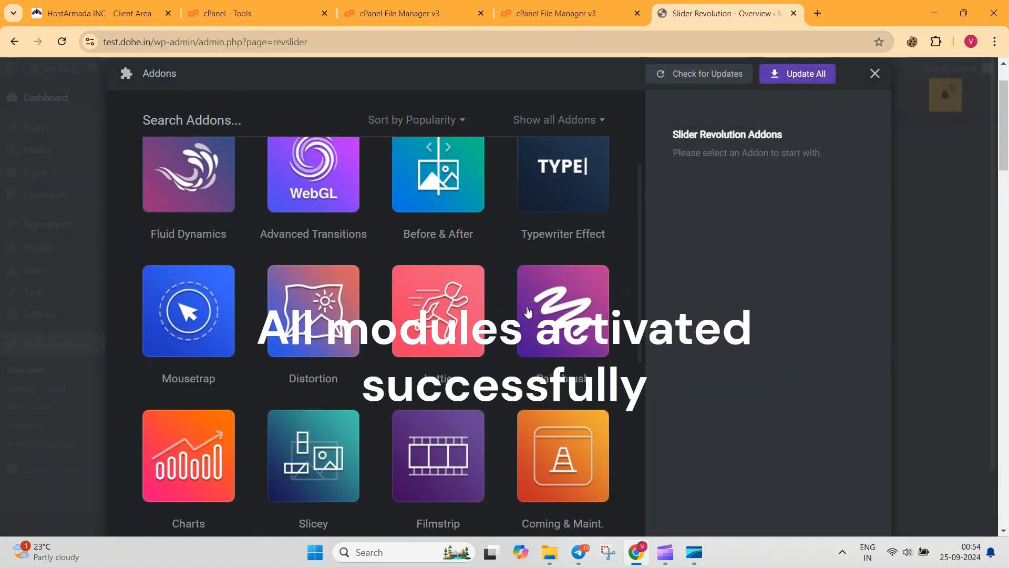
scroll(499, 430, up, 15)
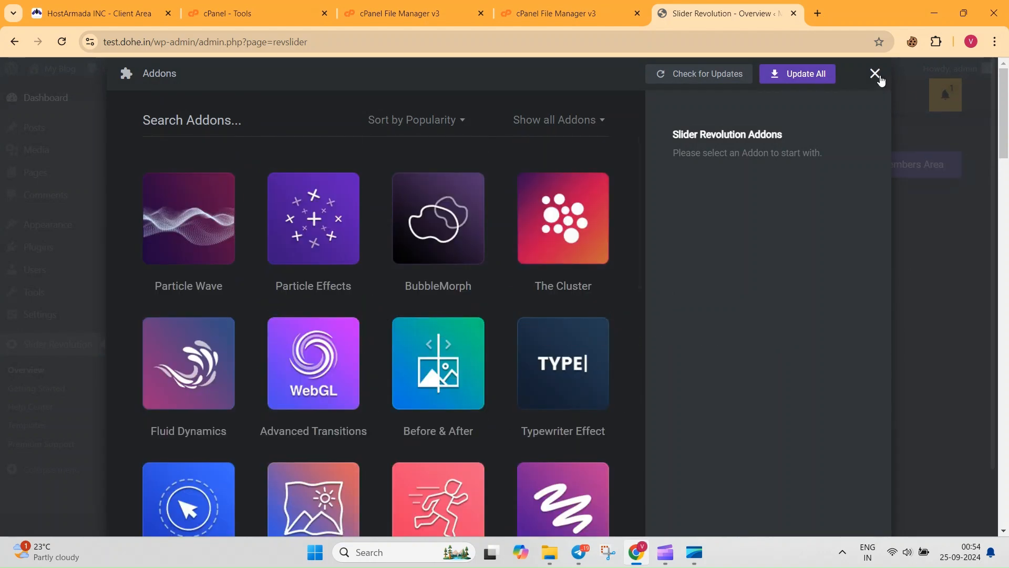
click(875, 74)
scroll(514, 284, down, 3)
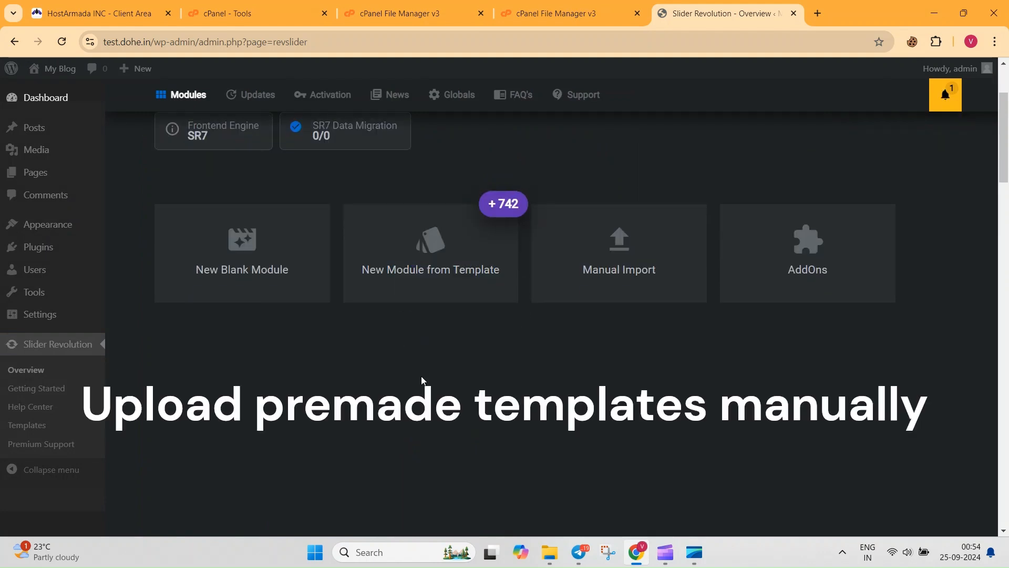
Open the shineads.in website in a new browser tab
click(817, 13)
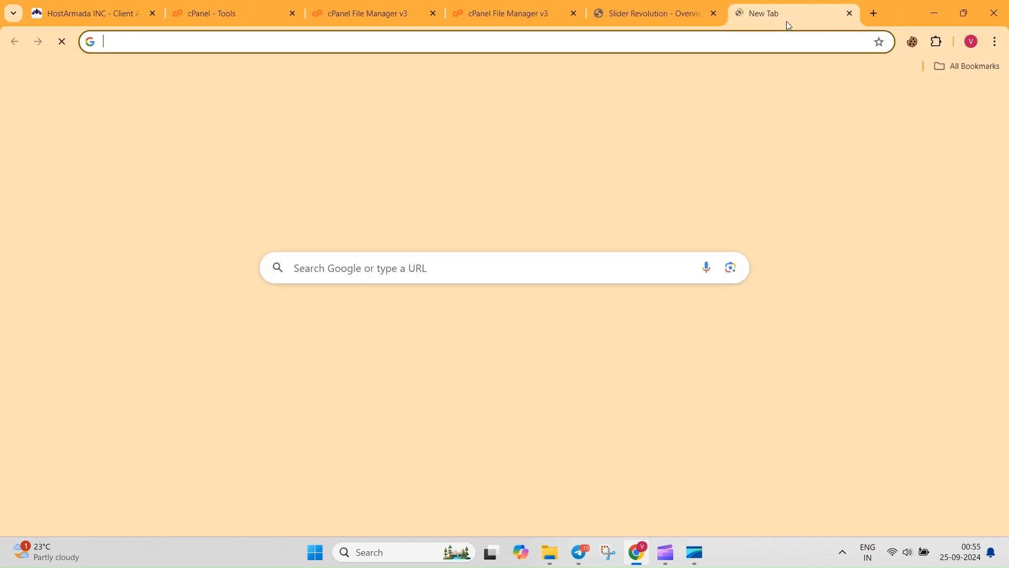
click(632, 40)
text(s)
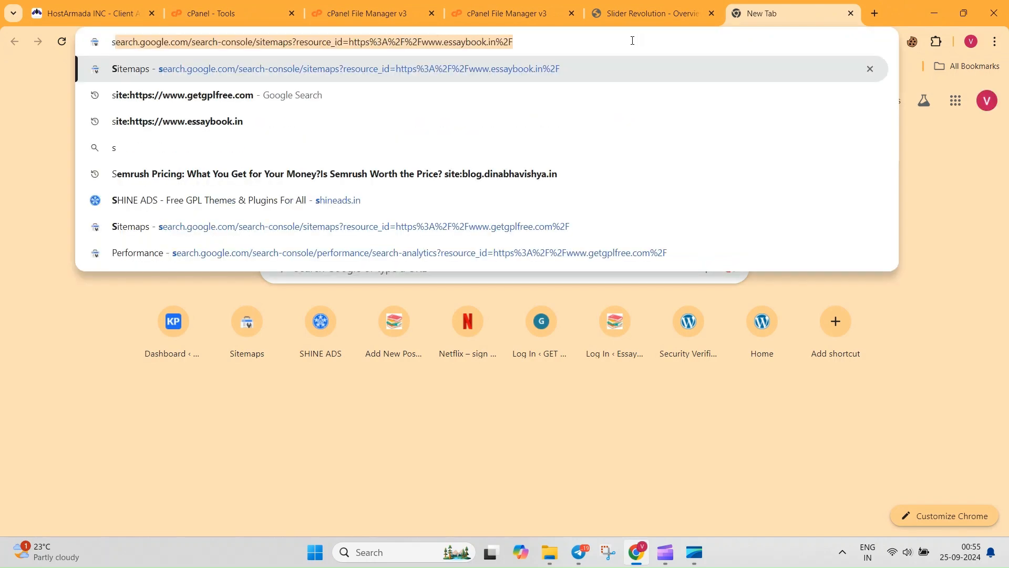
text(hineads.)
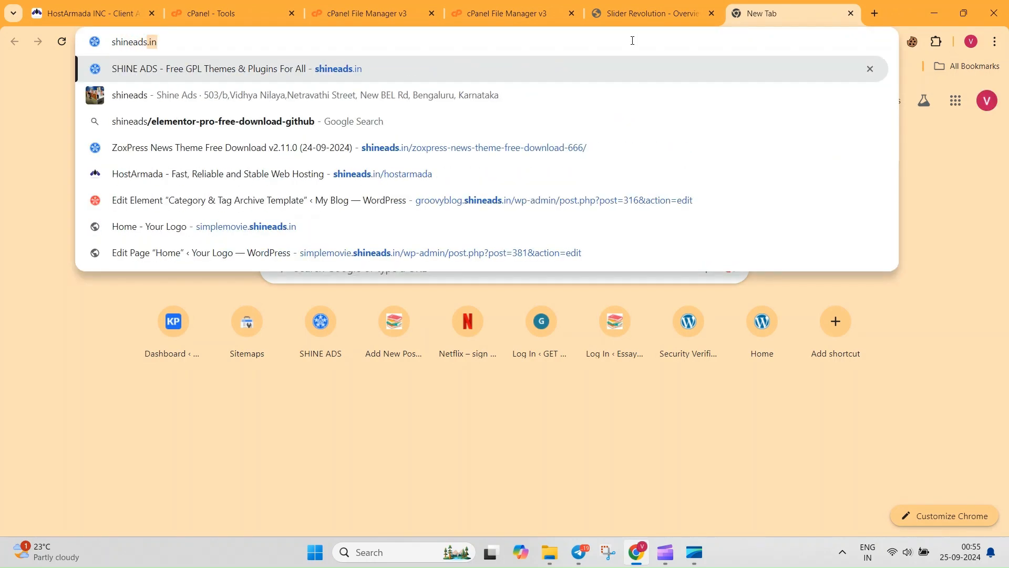
click(360, 68)
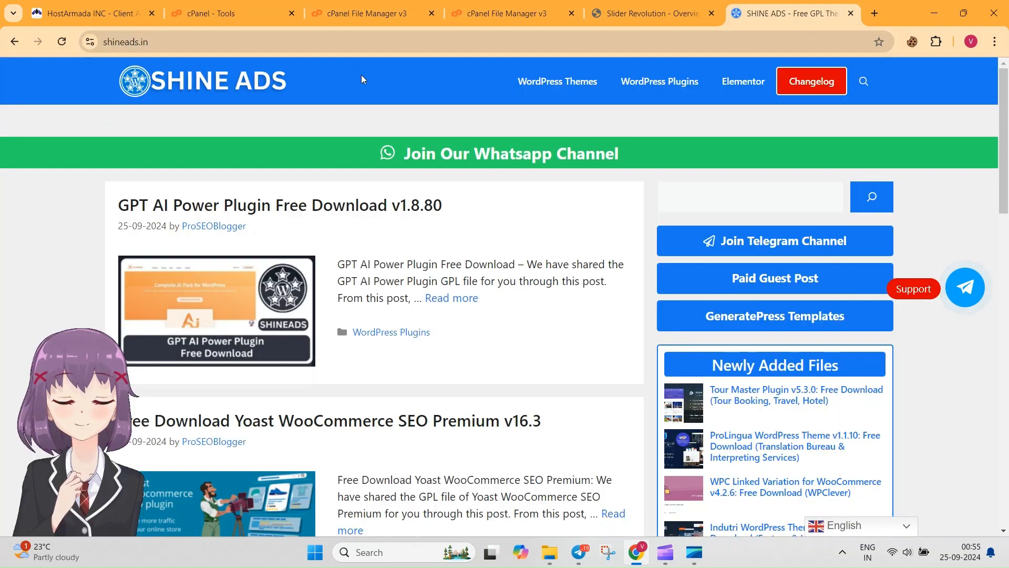
Search the site for "slider rev" and open the Slider Revolution Plugin Free Download v6.7.19 post
click(745, 191)
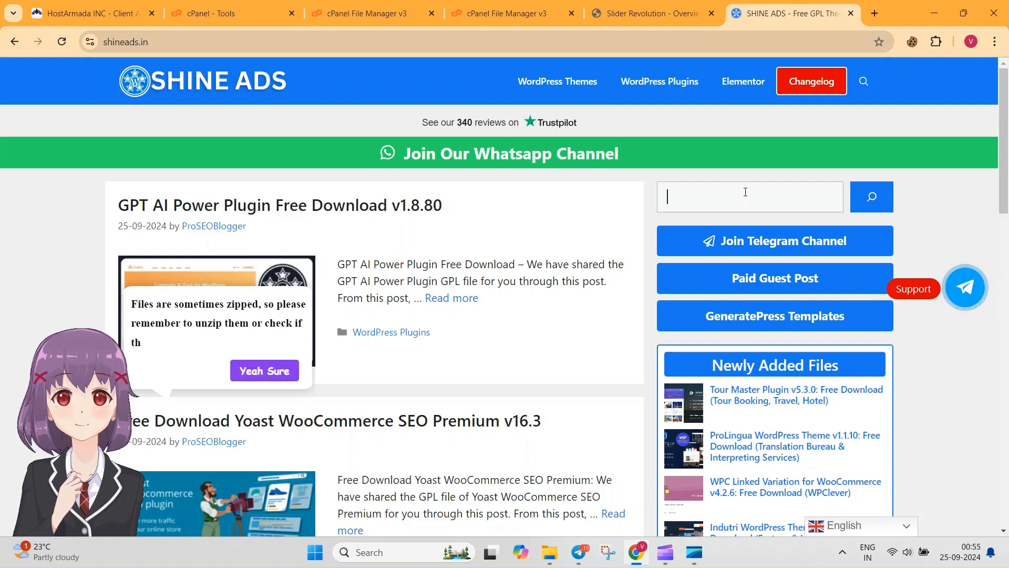
text(slider rev)
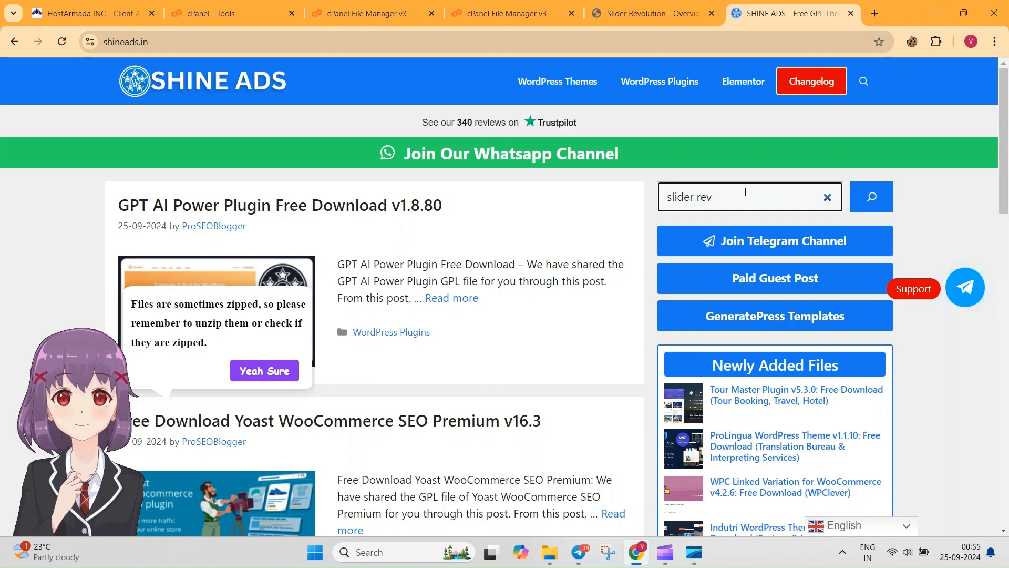
click(868, 196)
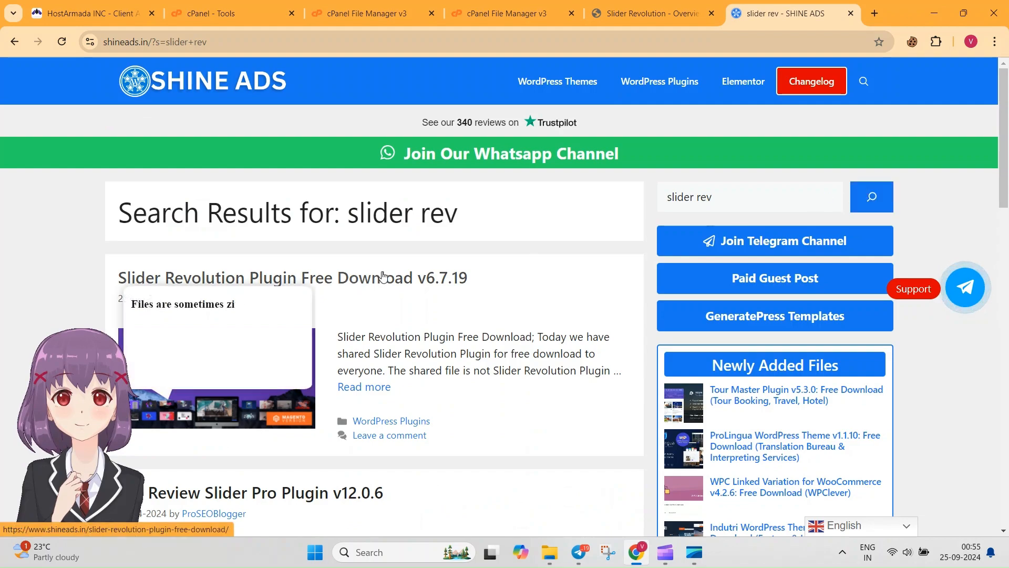
scroll(363, 279, down, 1)
click(399, 211)
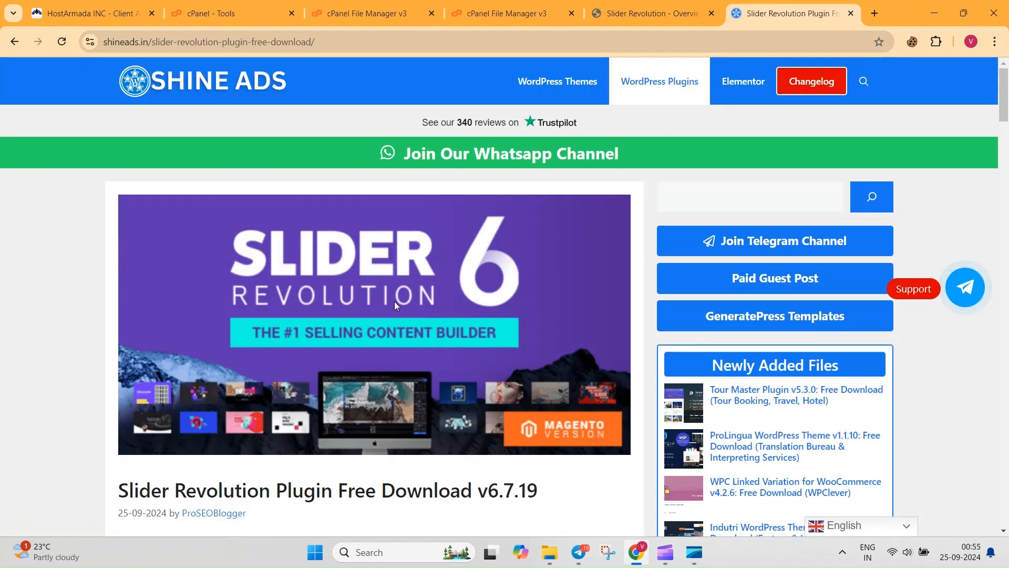
Open the Mega link for the Slider Revolution All Premium Templates Pack from the post
scroll(394, 299, down, 10)
scroll(395, 305, down, 15)
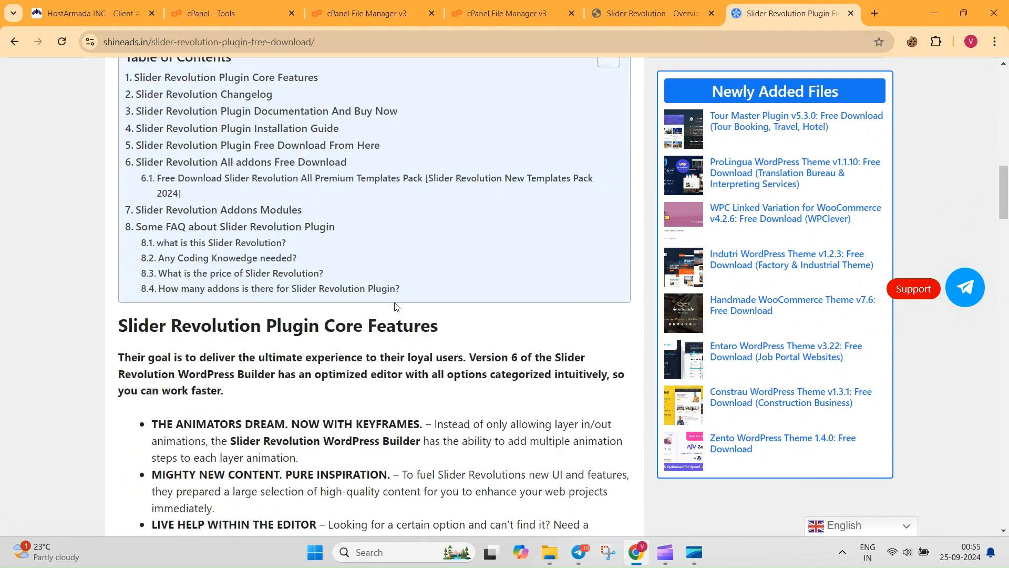
scroll(396, 306, down, 12)
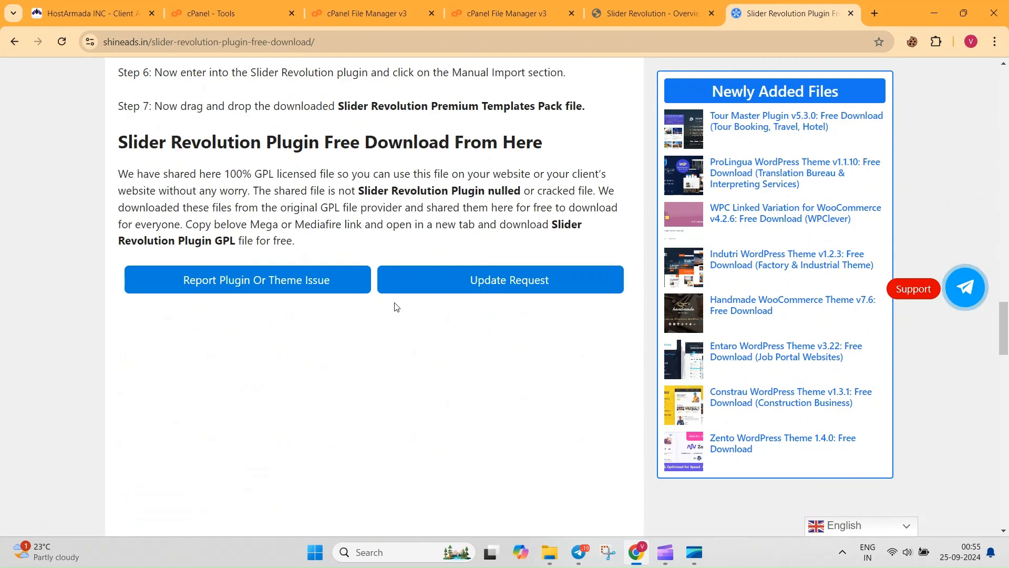
scroll(396, 305, down, 4)
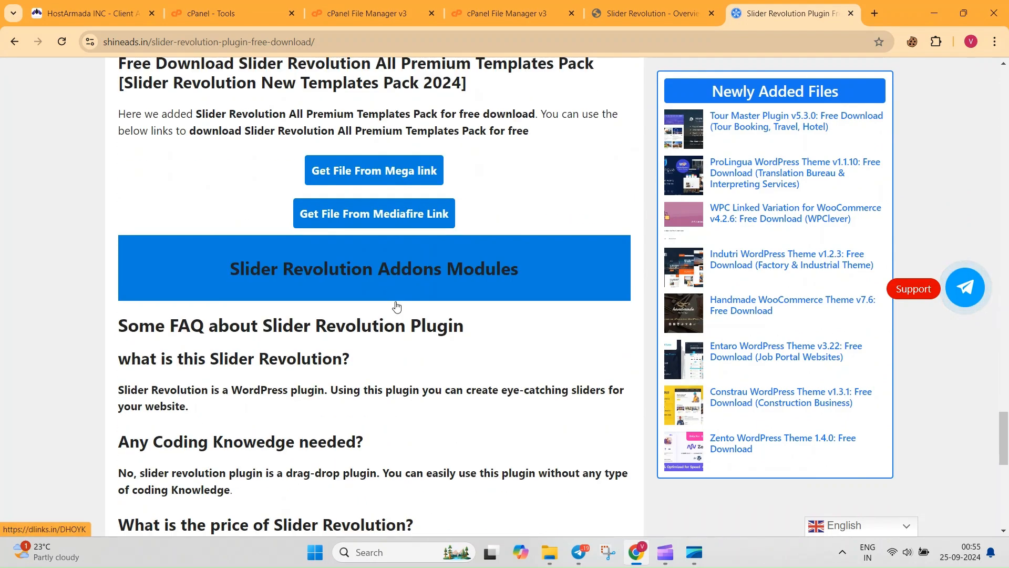
scroll(395, 303, up, 1)
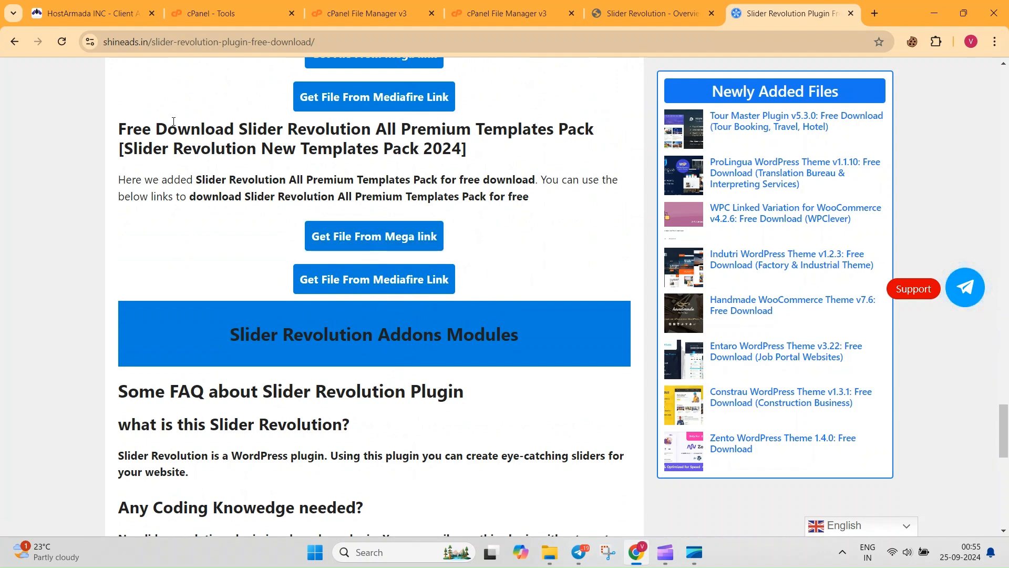
drag(126, 129, 429, 130)
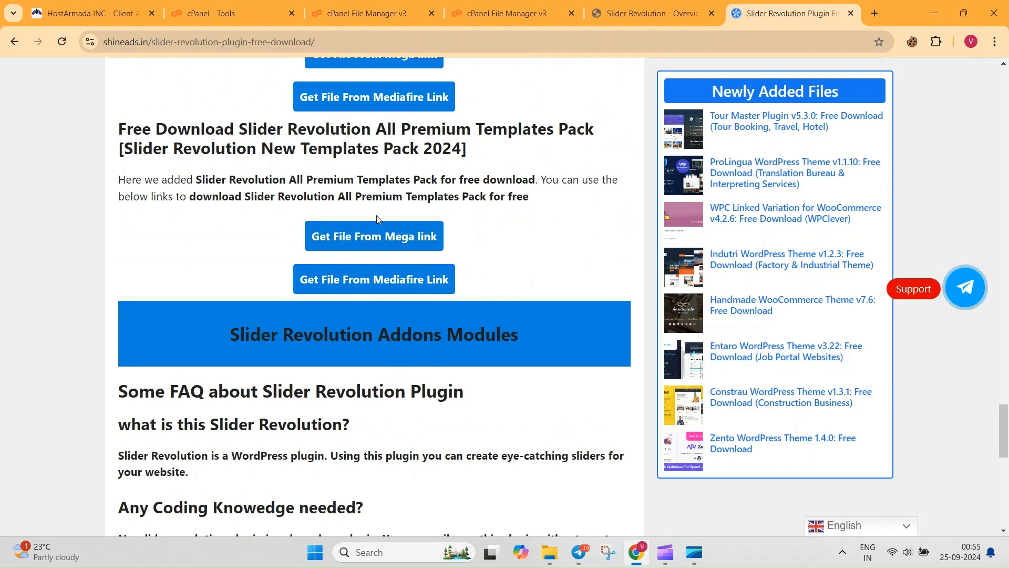
click(374, 236)
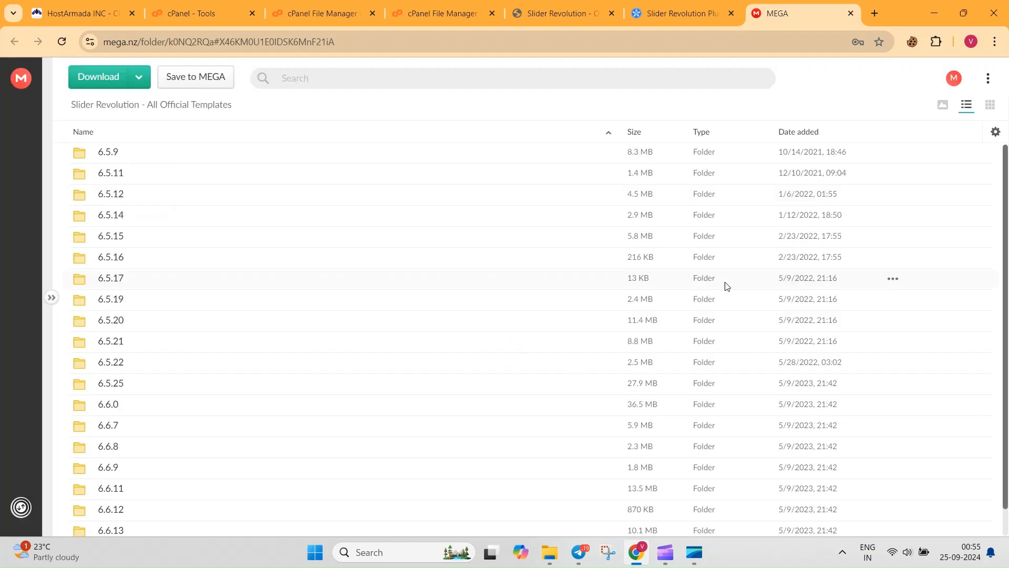
Open the 6.6.13 folder within the Slider Revolution - All Official Templates share
scroll(189, 210, down, 1)
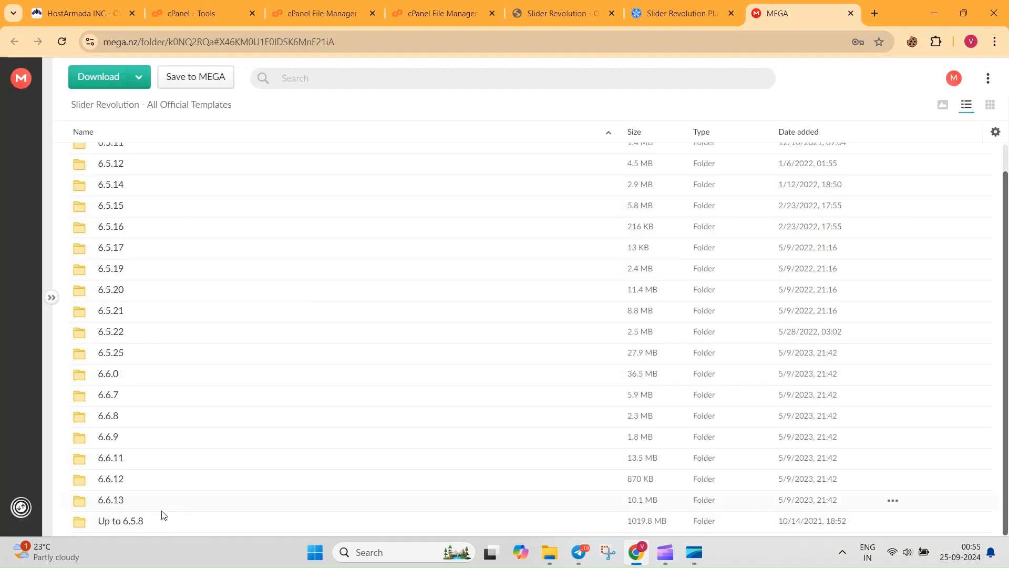
click(81, 505)
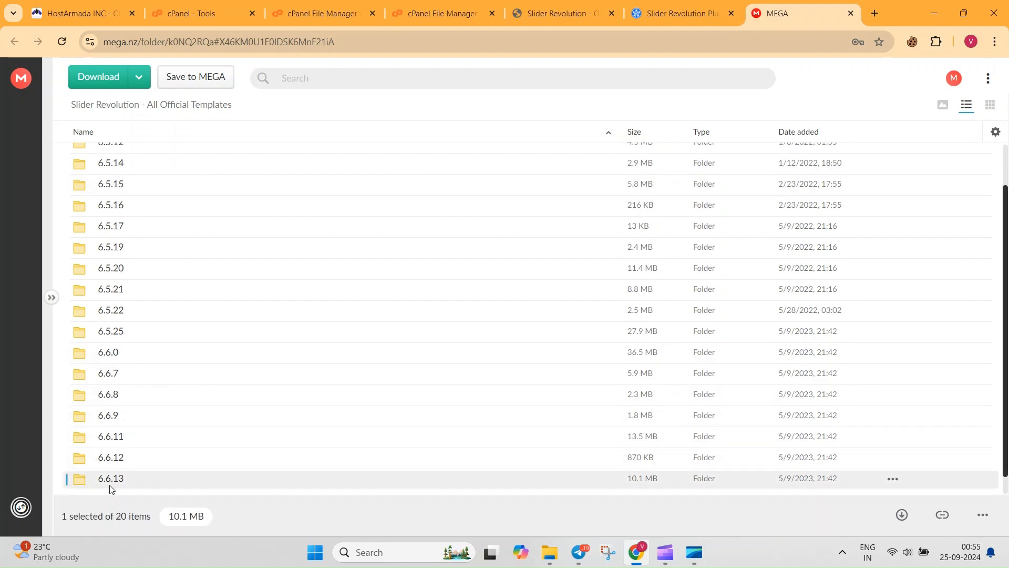
double_click(82, 483)
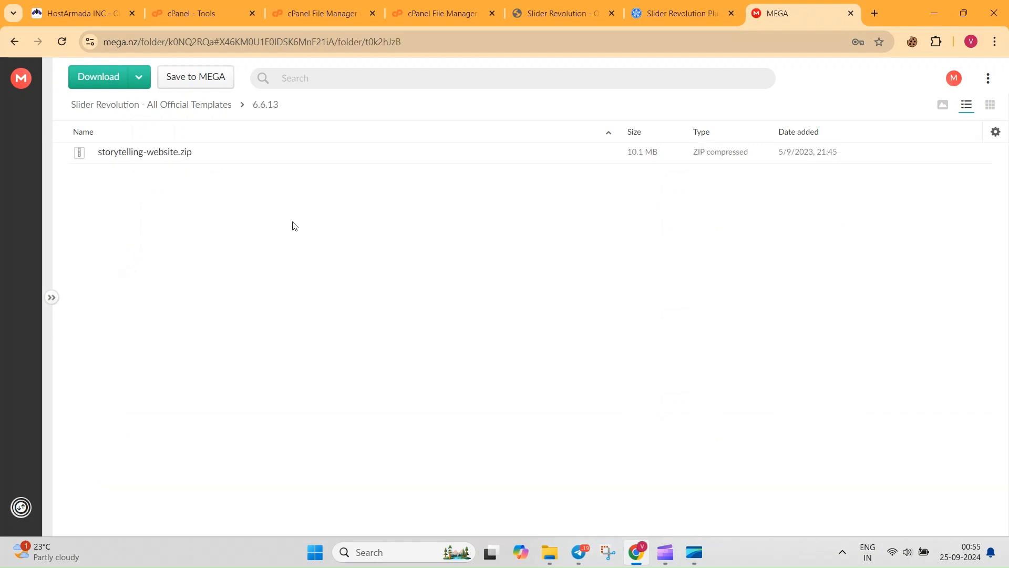
Download storytelling-website.zip from the 6.6.13 folder as a standard download
right_click(198, 153)
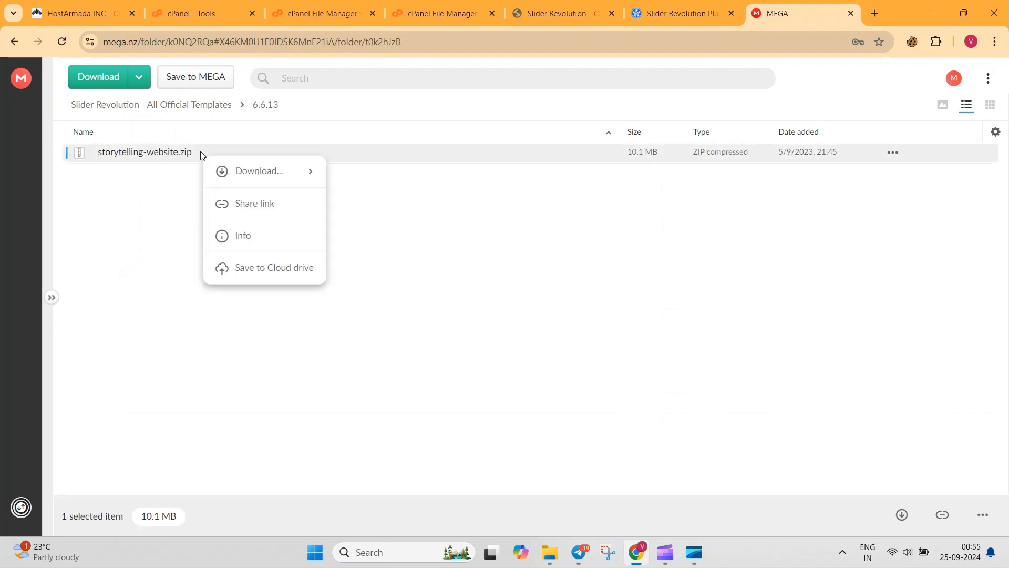
mouse_move(289, 172)
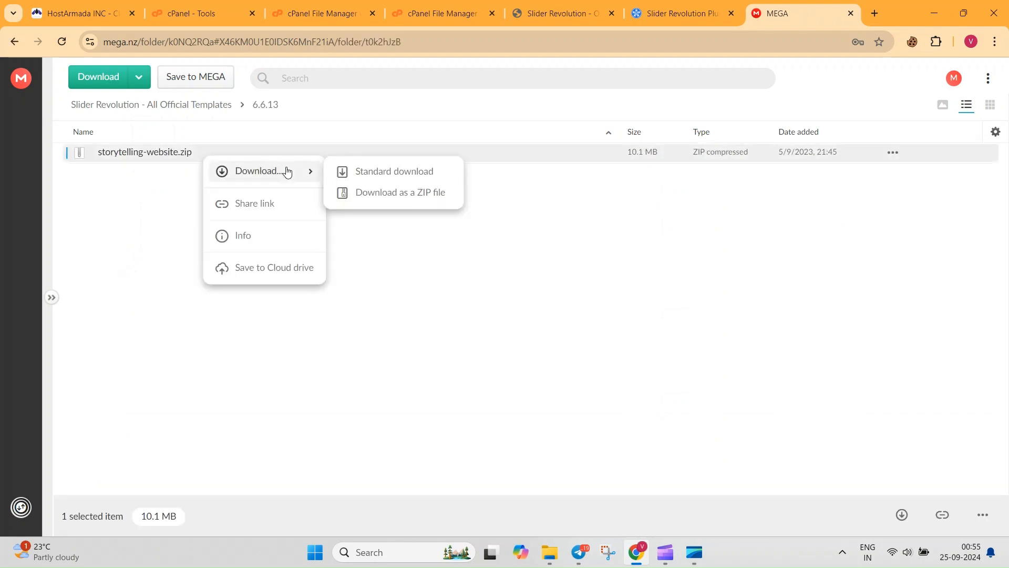
click(400, 172)
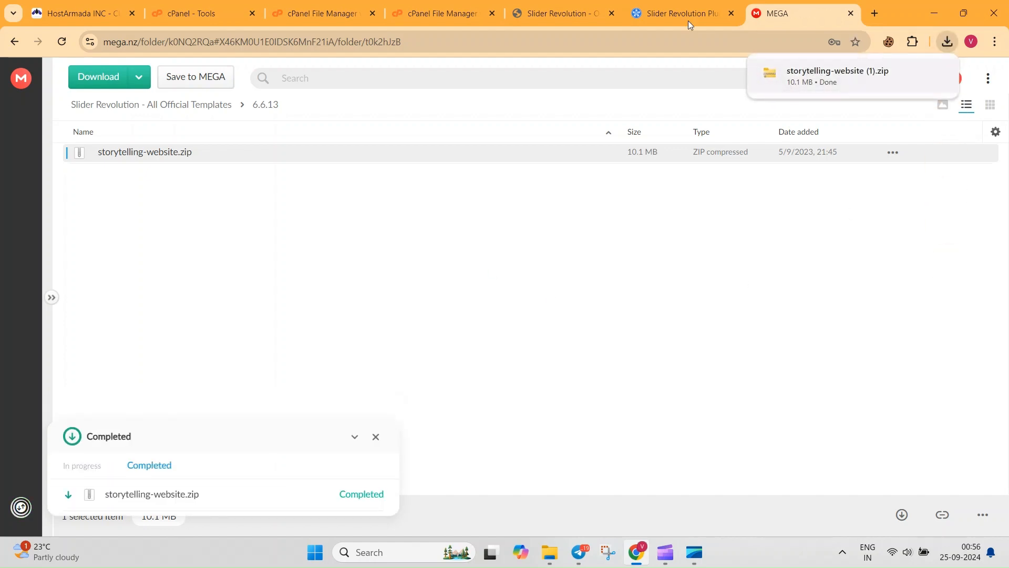
Manually import the downloaded storytelling-website (1).zip into Slider Revolution on the WordPress site
click(665, 5)
click(558, 5)
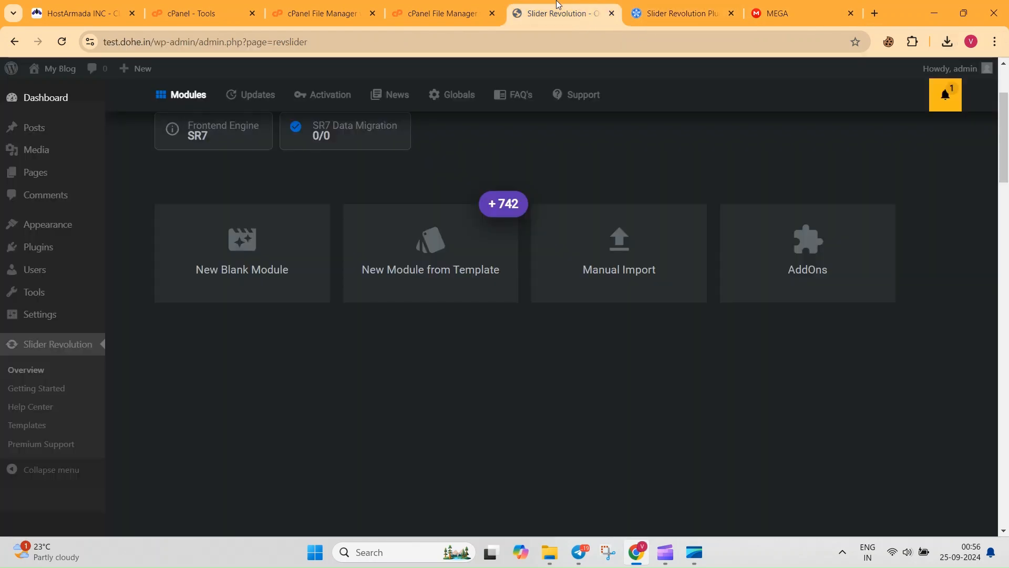
scroll(351, 377, up, 1)
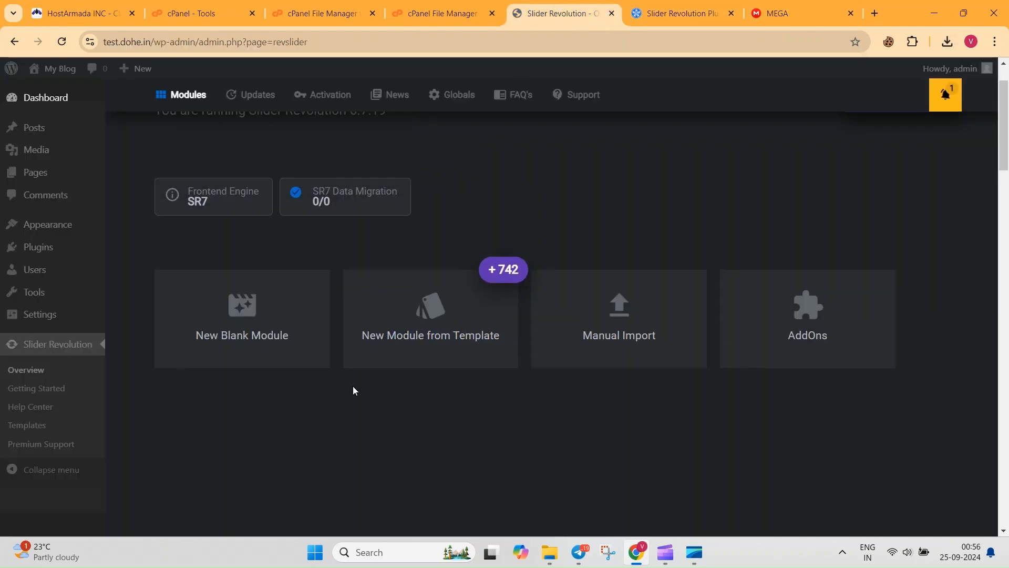
click(611, 315)
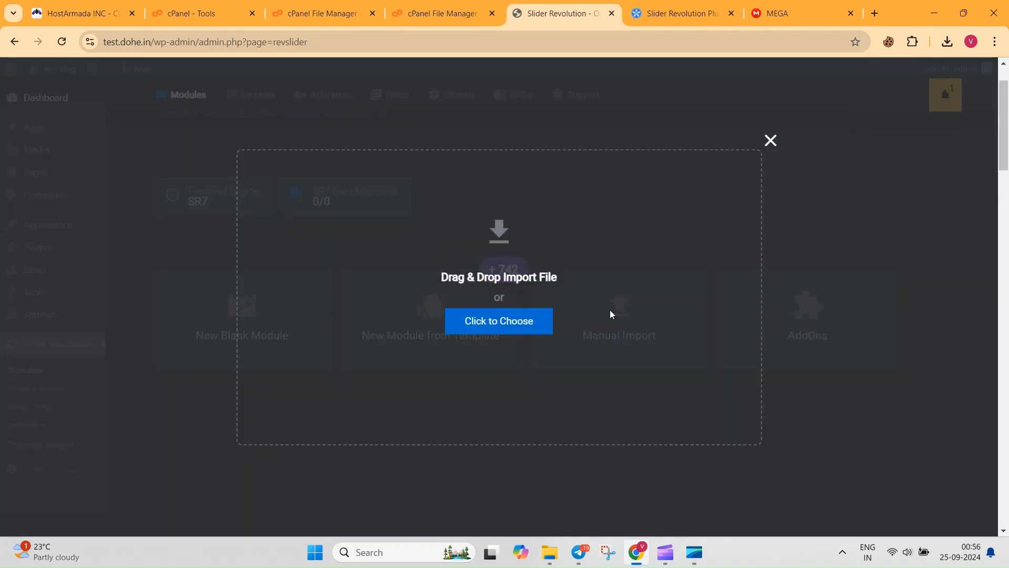
click(946, 43)
drag(838, 104, 546, 244)
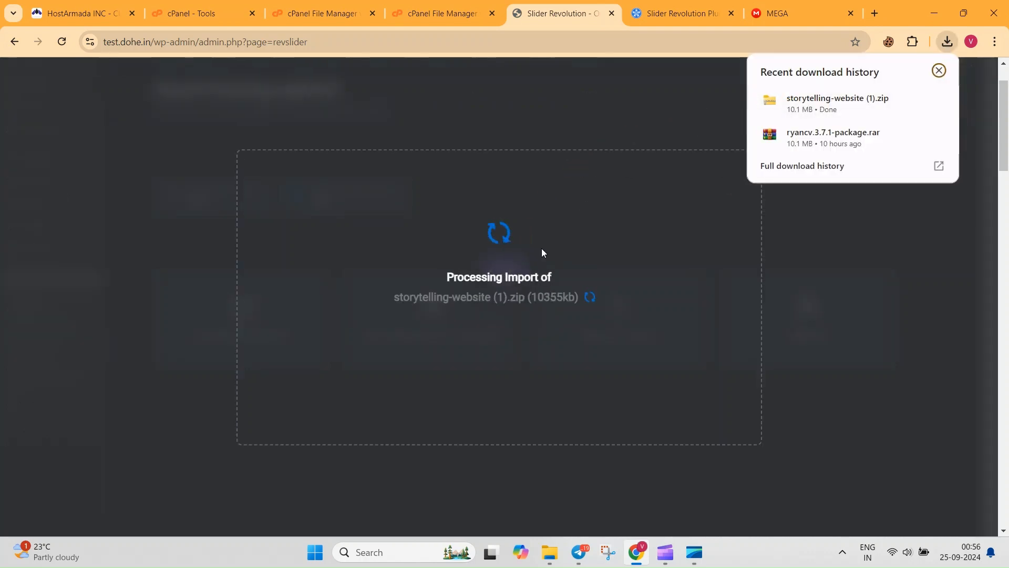
click(938, 70)
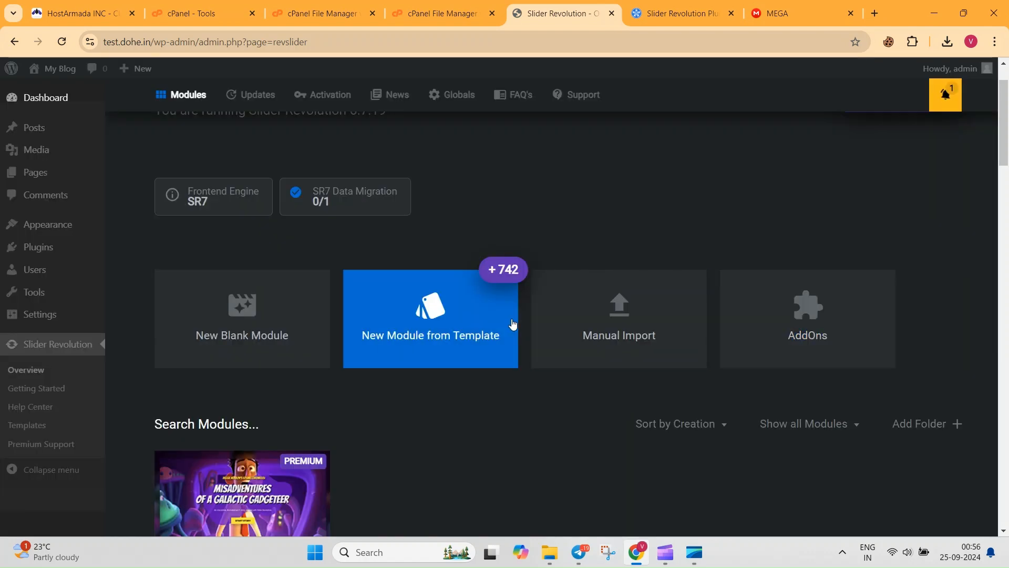
Open the Storytelling Website module in the slide editor and dismiss the Template Editing Guide
mouse_move(221, 394)
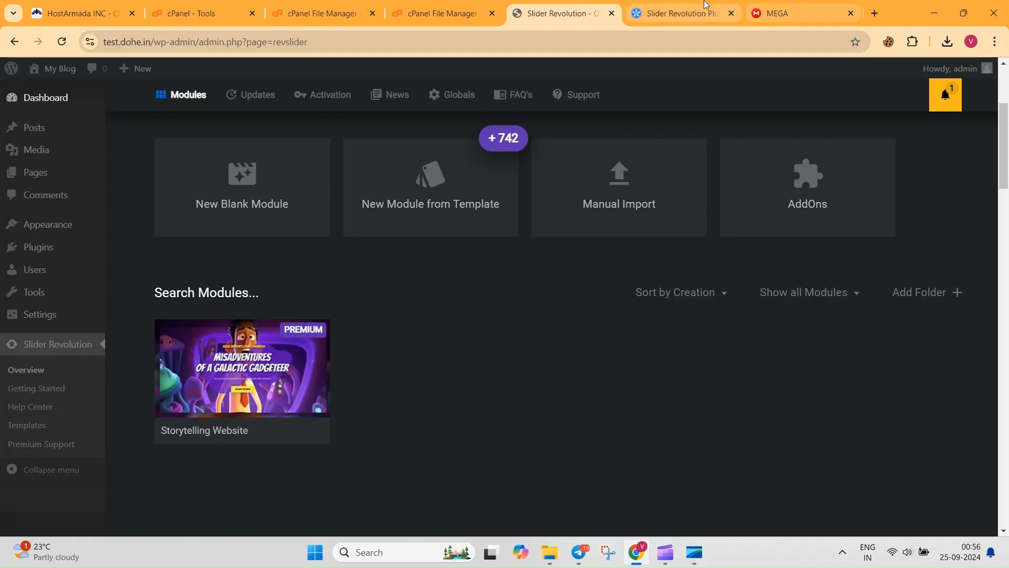
mouse_move(253, 389)
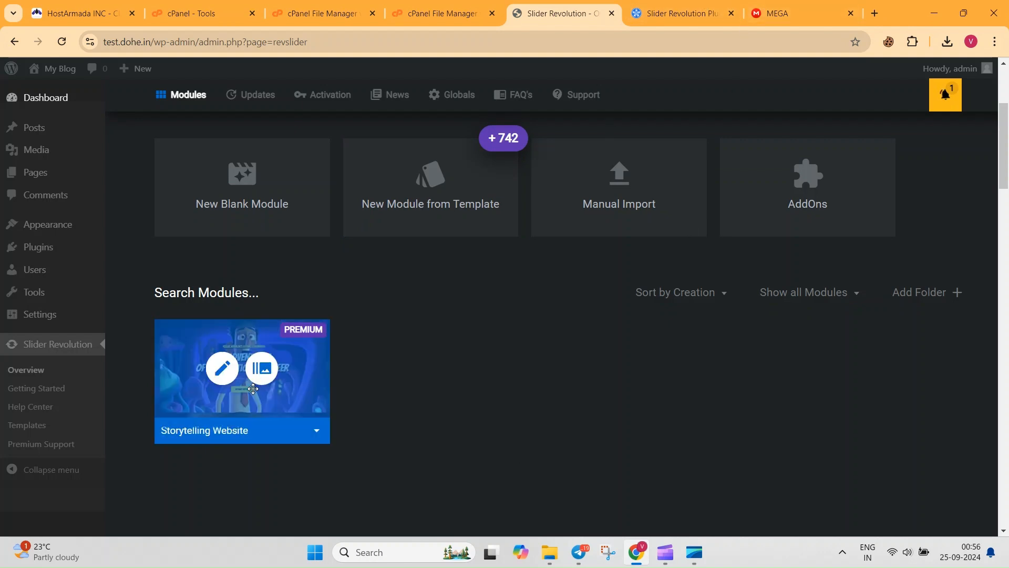
click(219, 368)
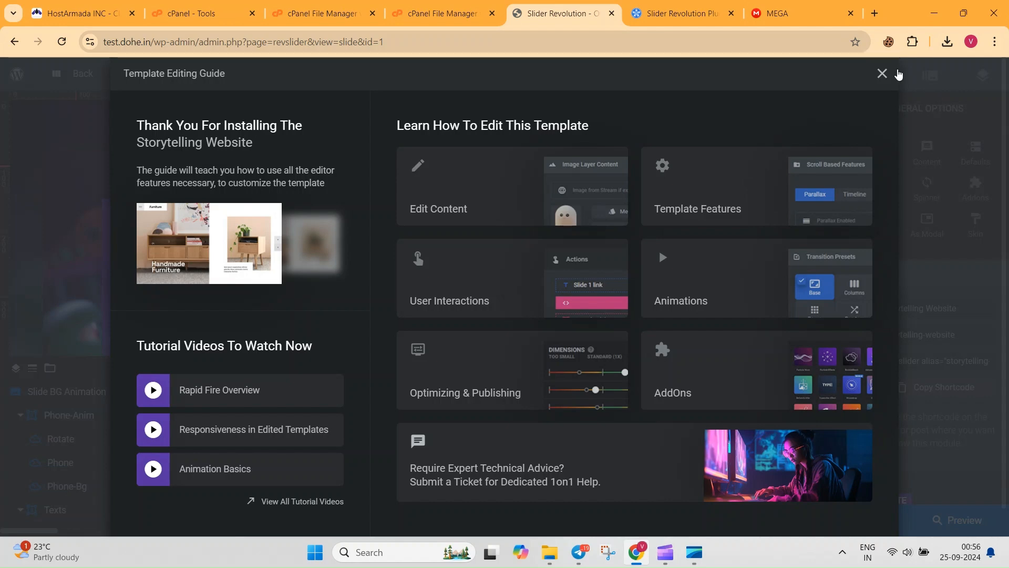
click(882, 74)
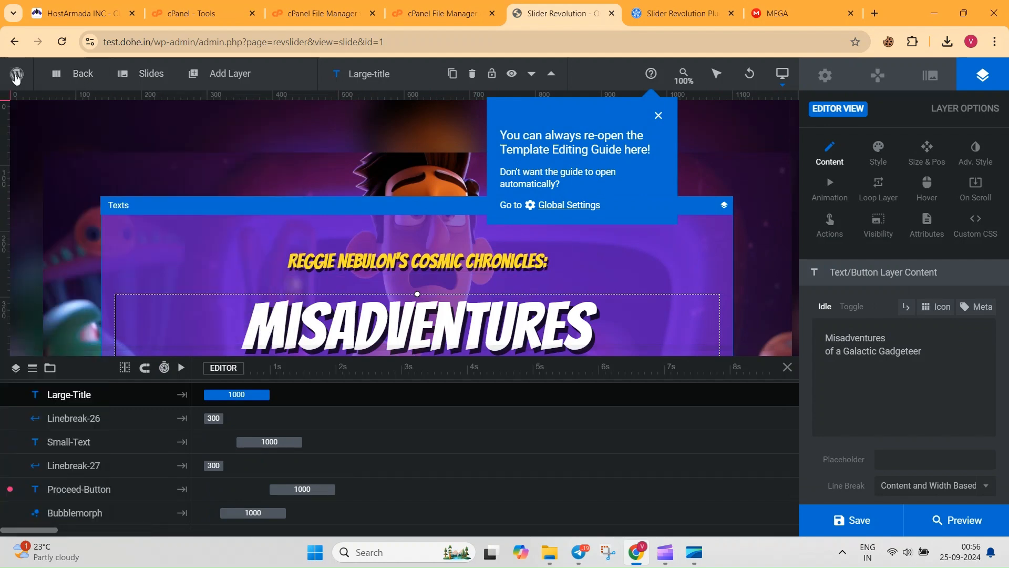
Leave the Storytelling Website editor through the WordPress admin and reopen the Slider Revolution module overview
mouse_move(16, 74)
click(27, 100)
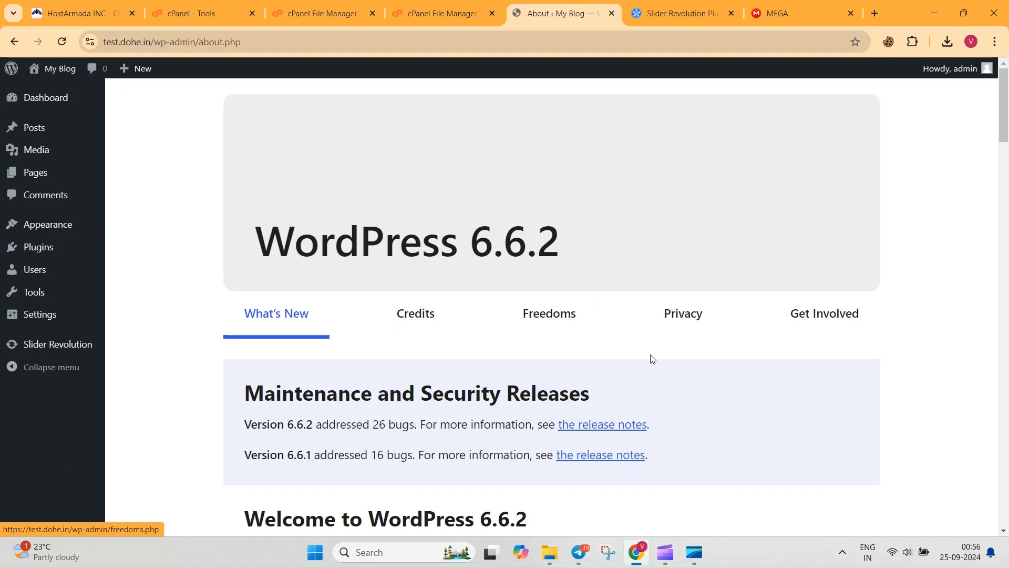
click(45, 348)
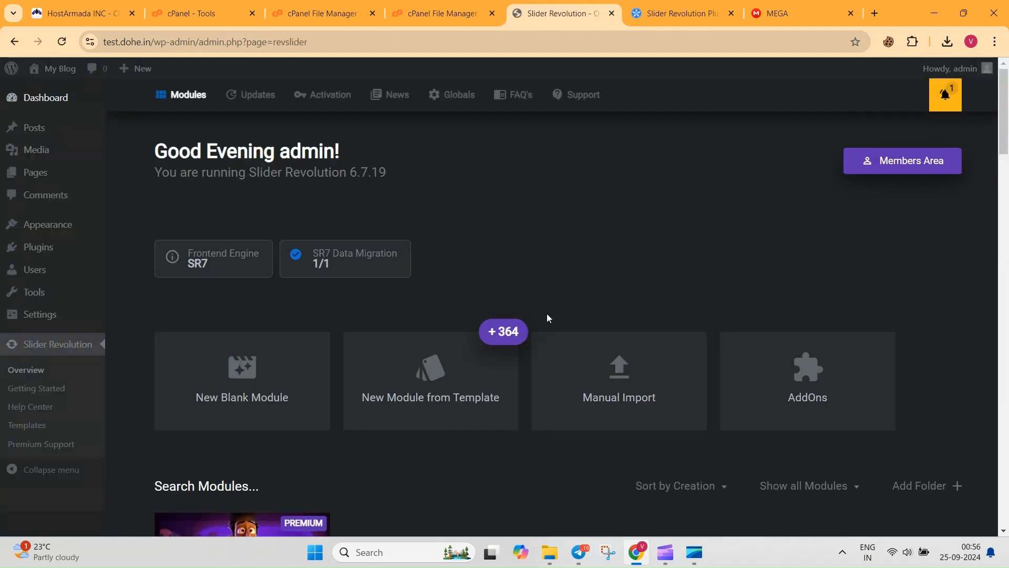
scroll(547, 315, down, 3)
Go back to the MEGA share's list of official templates and open the 6.5.19 folder
click(765, 4)
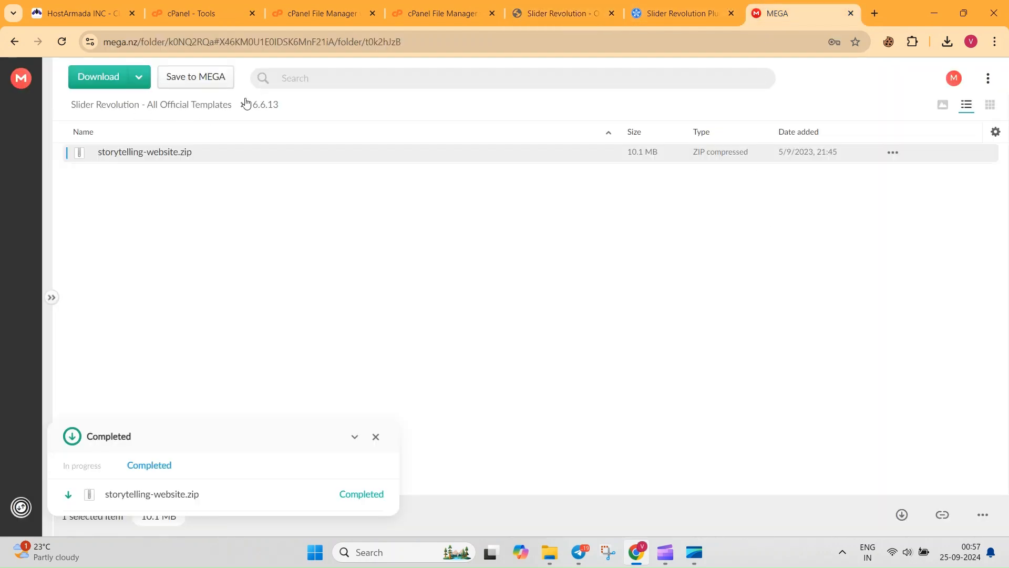
click(208, 105)
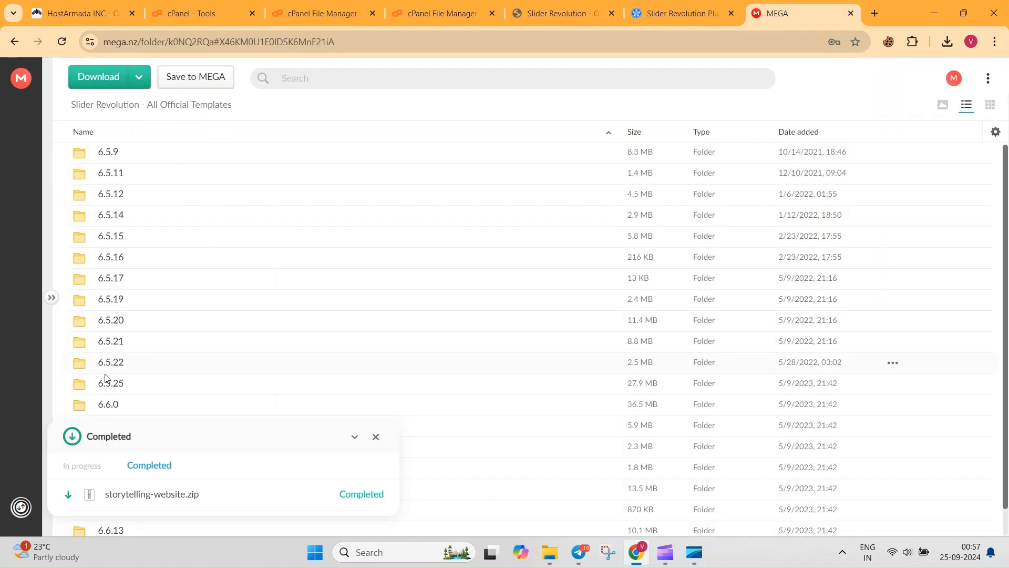
double_click(88, 303)
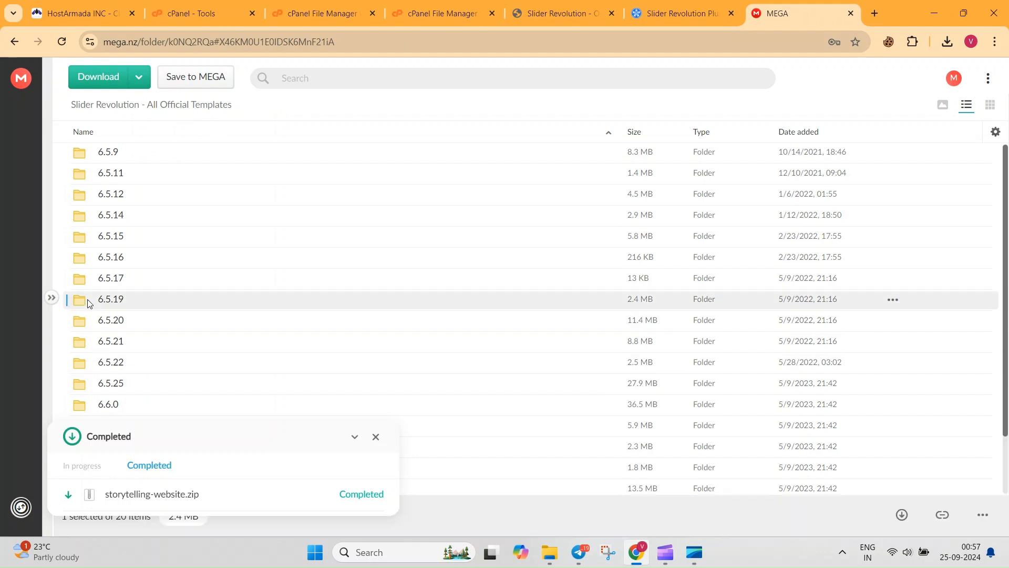
Download furniture-website-slider1.zip using the Download as a ZIP file option
right_click(145, 176)
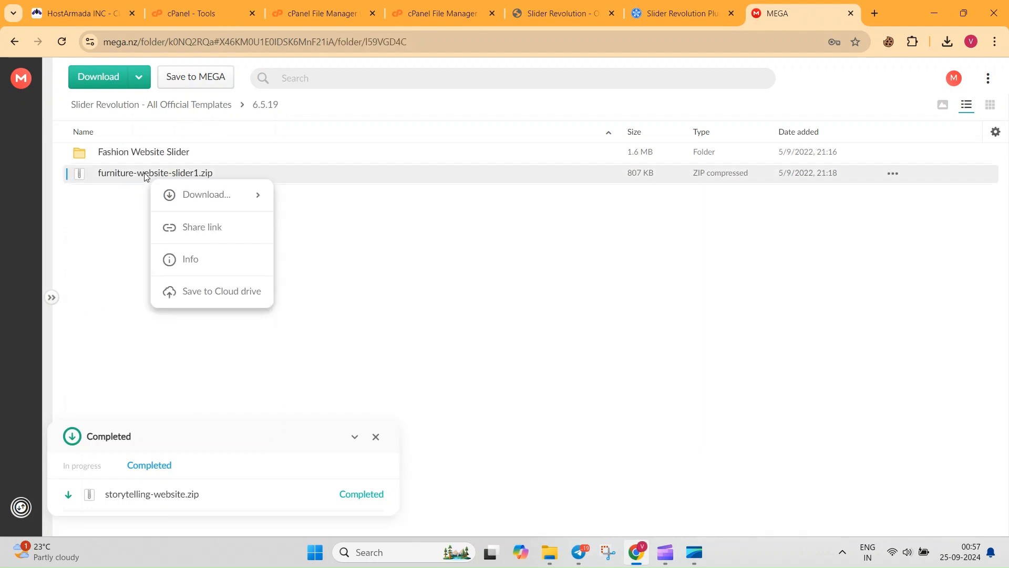
mouse_move(248, 196)
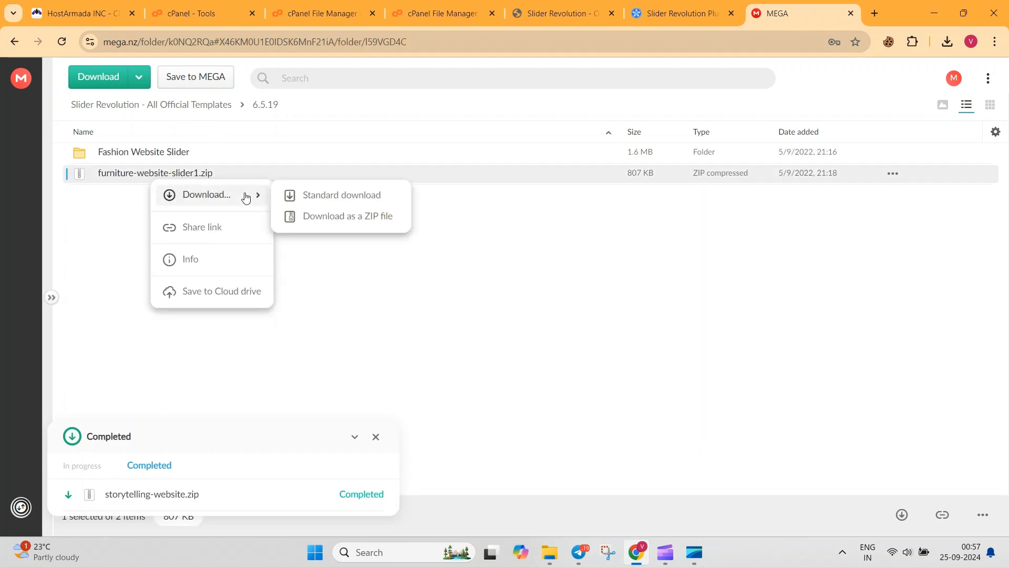
click(353, 217)
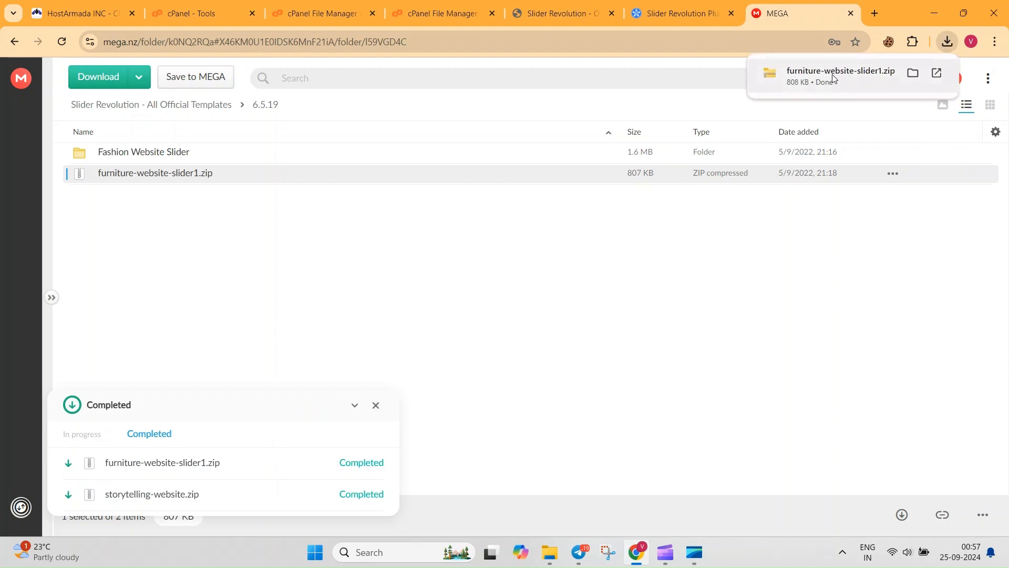
Download furniture-website-slider1.zip again using the Standard download option
right_click(204, 174)
mouse_move(270, 196)
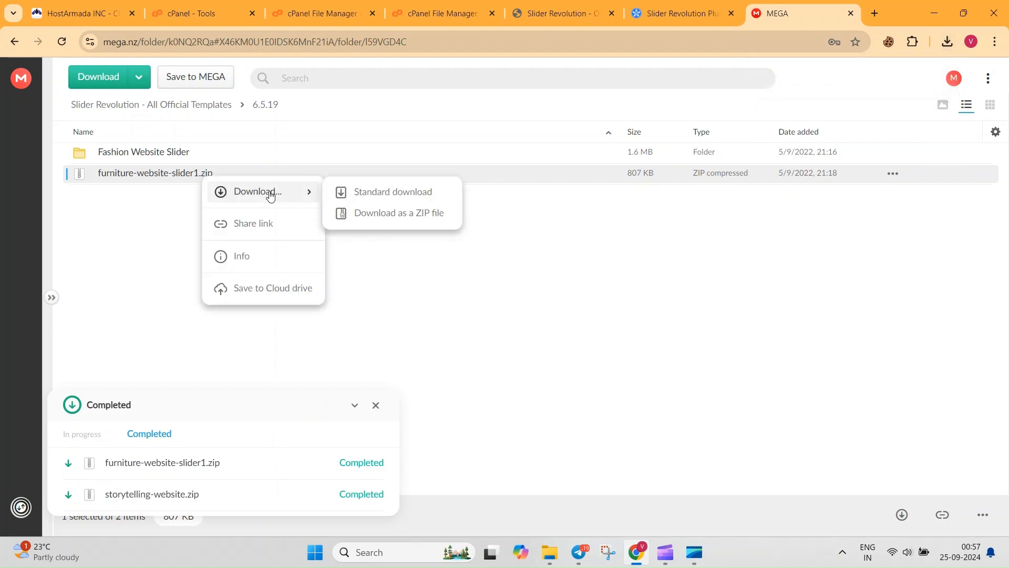
click(389, 198)
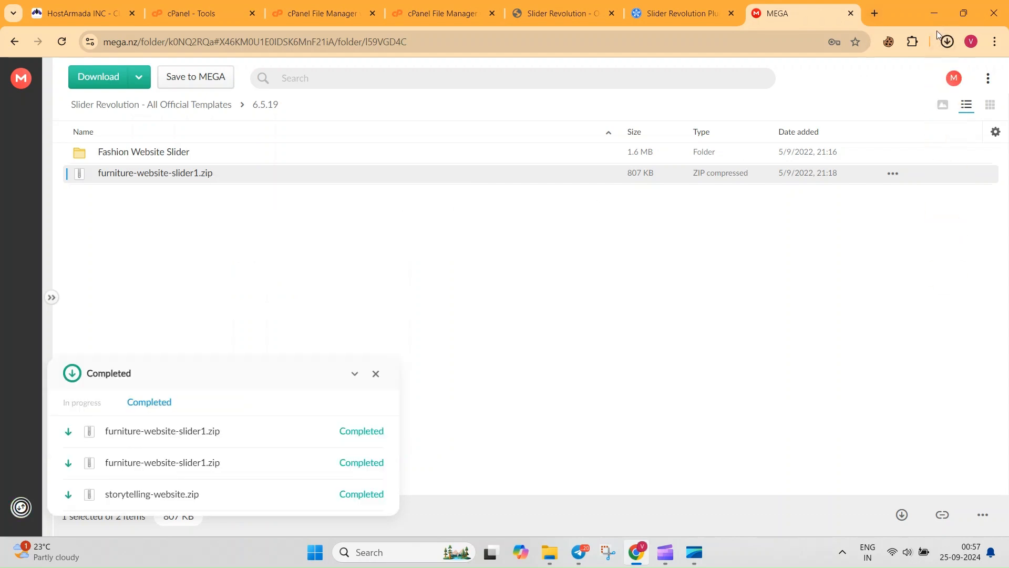
Manually import the downloaded furniture-website-slider1 (1).zip into Slider Revolution on the WordPress site
click(677, 7)
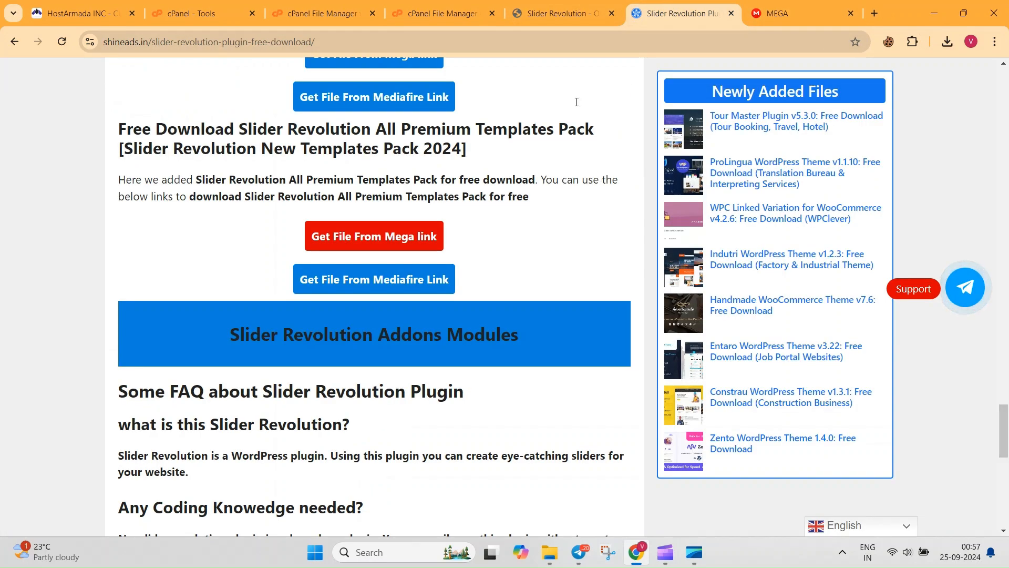
click(543, 4)
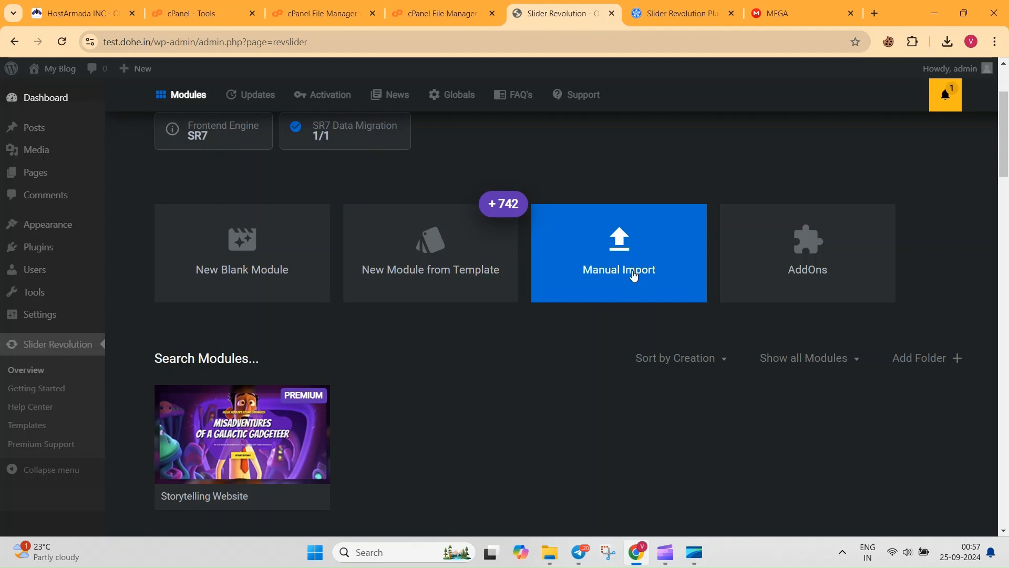
click(662, 236)
click(947, 41)
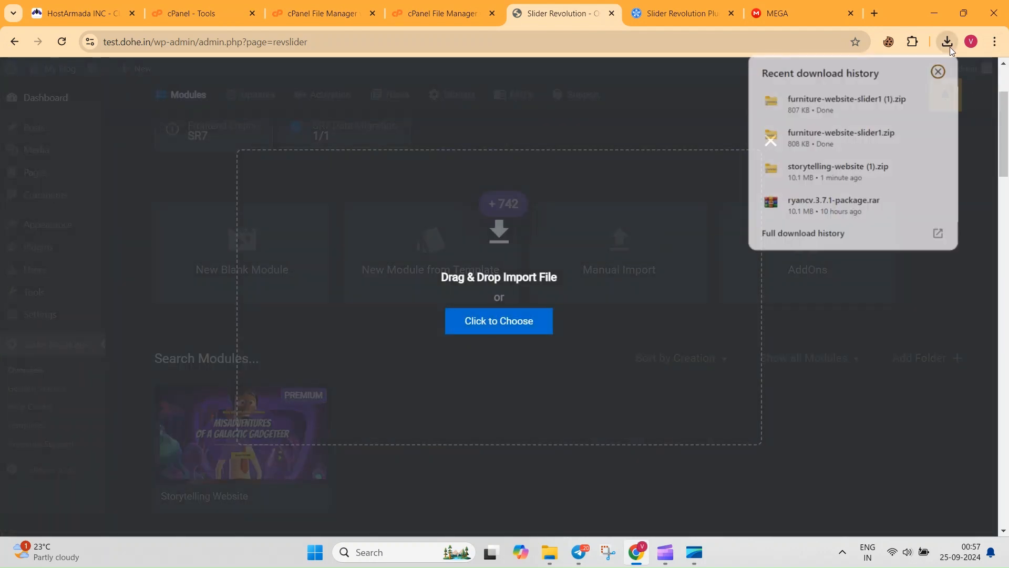
drag(835, 104, 496, 258)
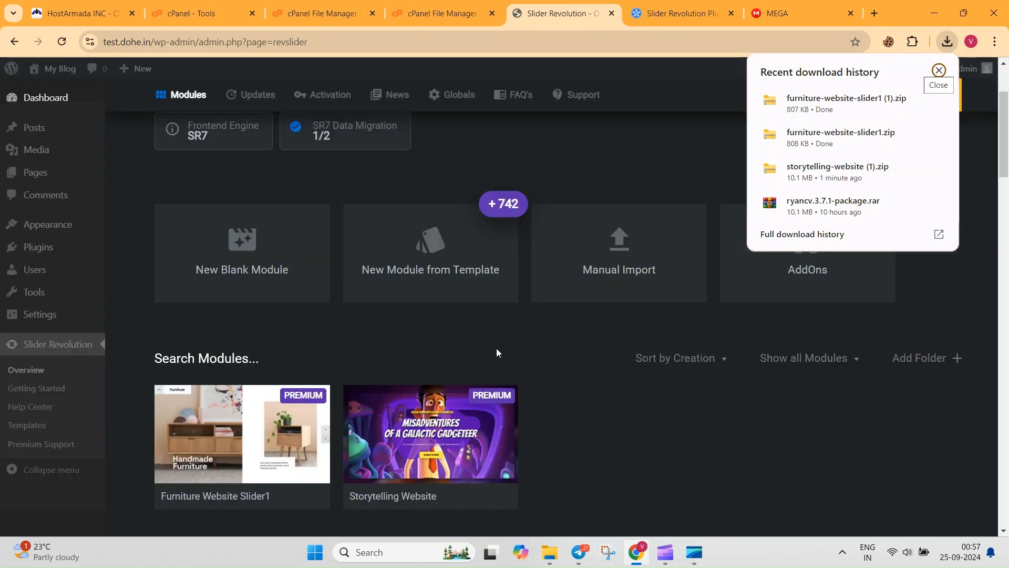
Open the Furniture Website Slider1 module in the slide editor and dismiss the Template Editing Guide and its reminder tip
mouse_move(185, 465)
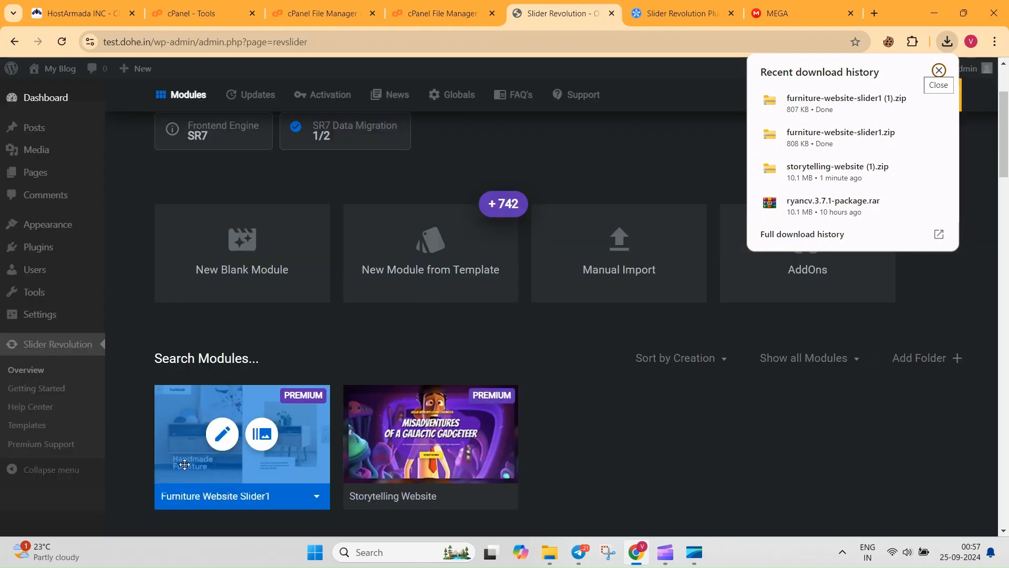
click(226, 434)
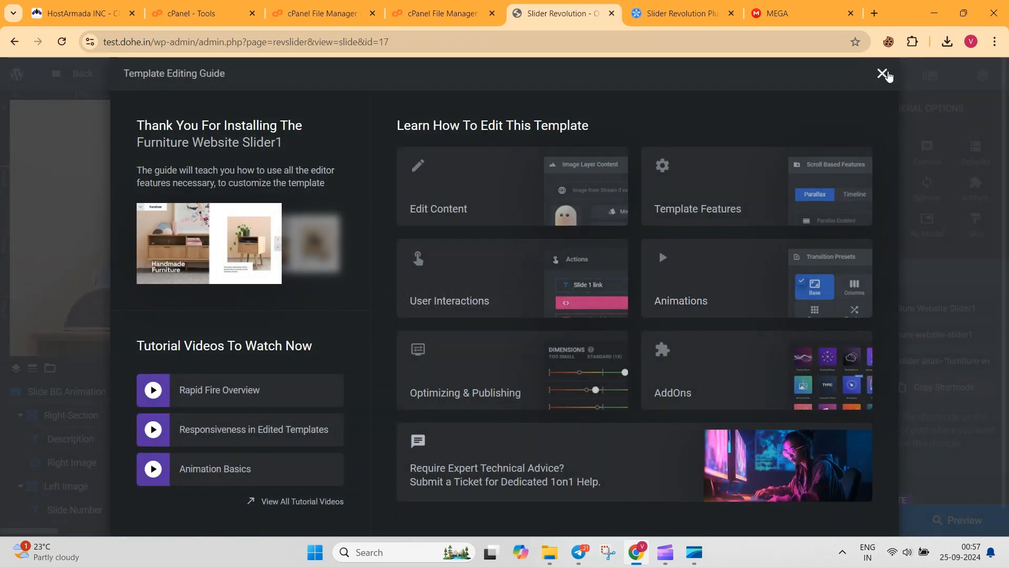
click(883, 75)
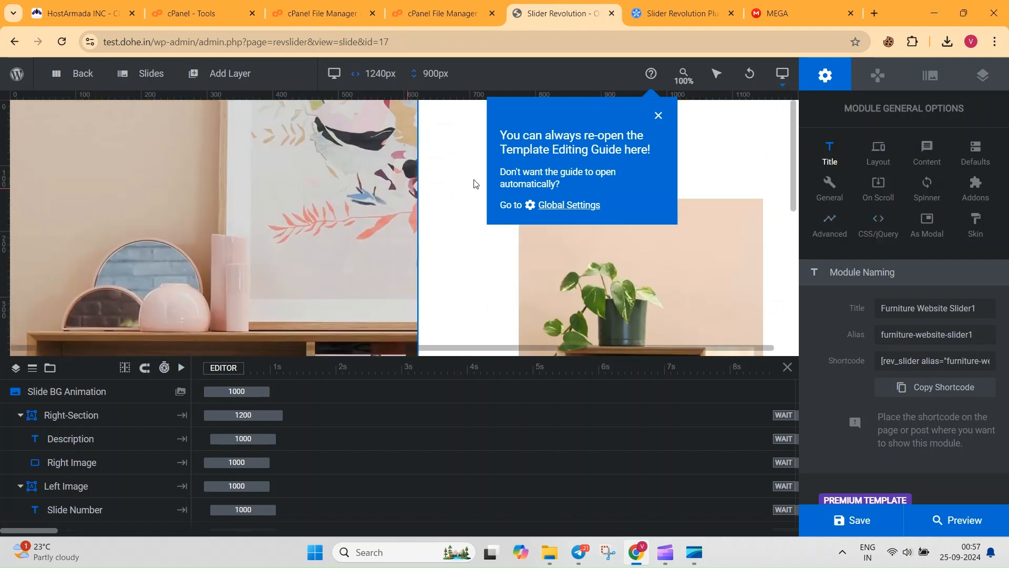
click(658, 115)
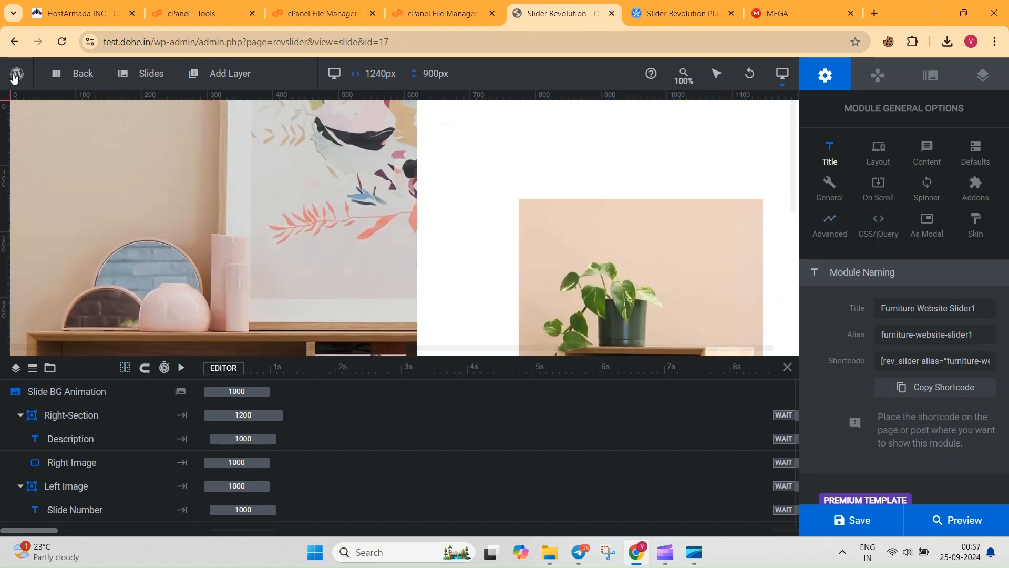
Leave the Furniture Website Slider1 editor through the WordPress admin and reopen the Slider Revolution overview
mouse_move(14, 76)
click(40, 98)
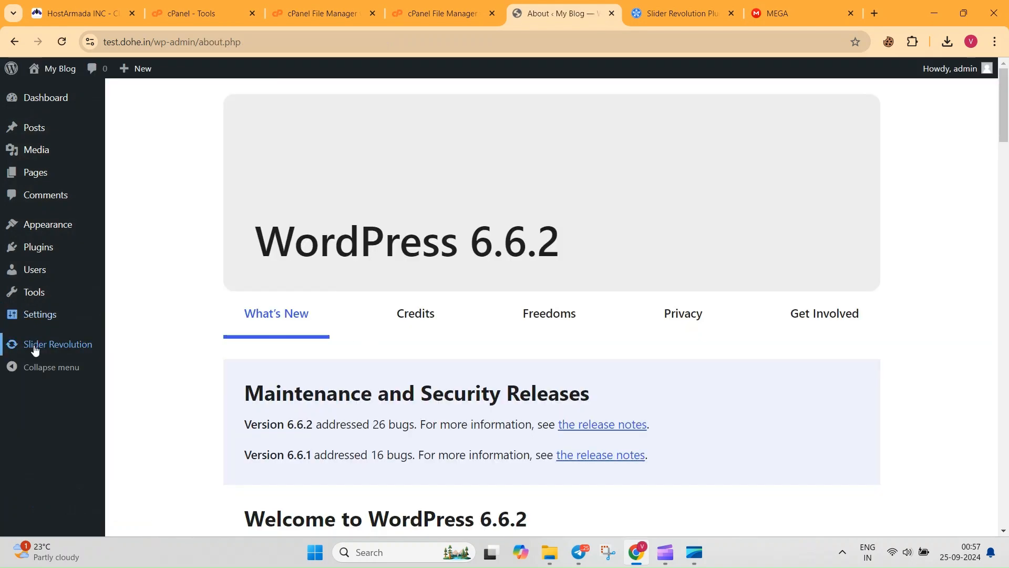
mouse_move(35, 349)
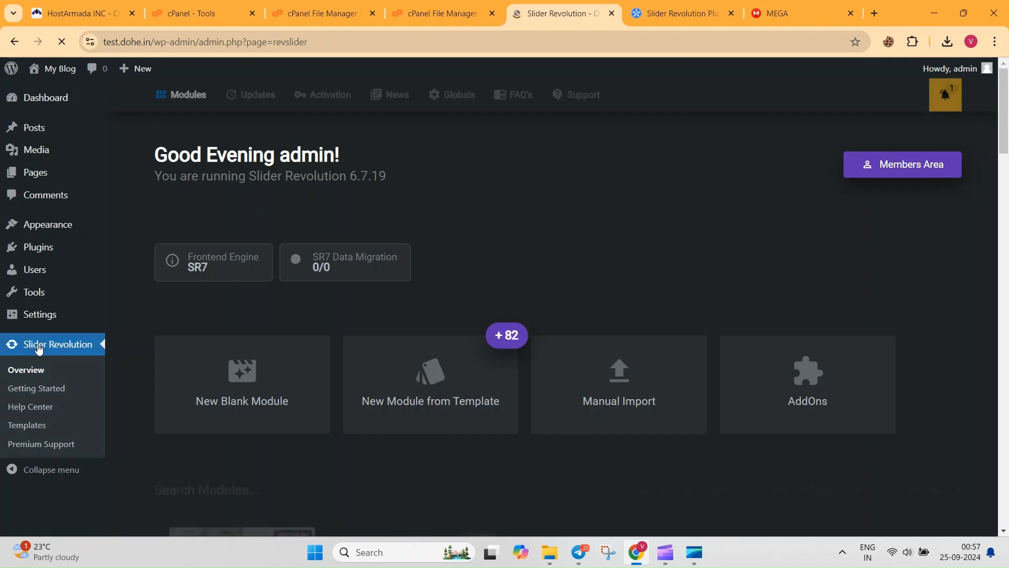